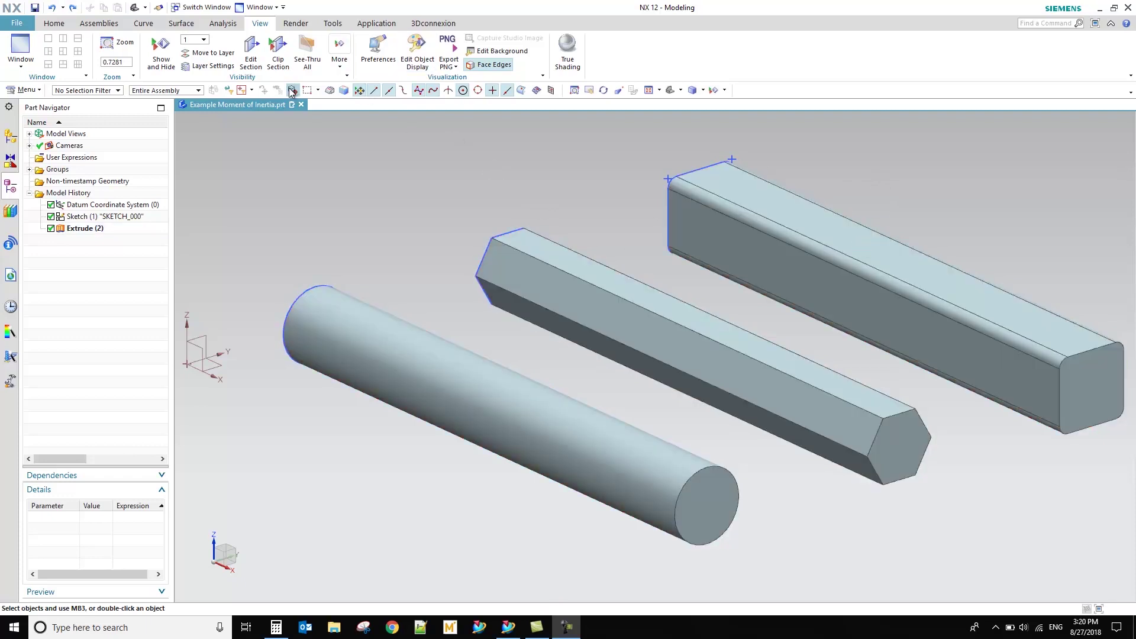
Step: Create a one-plane section through the three bars, normal to X at offset 7.5, and save a copy of its section curves
{"action": "left_click", "coordinate": [253, 64]}
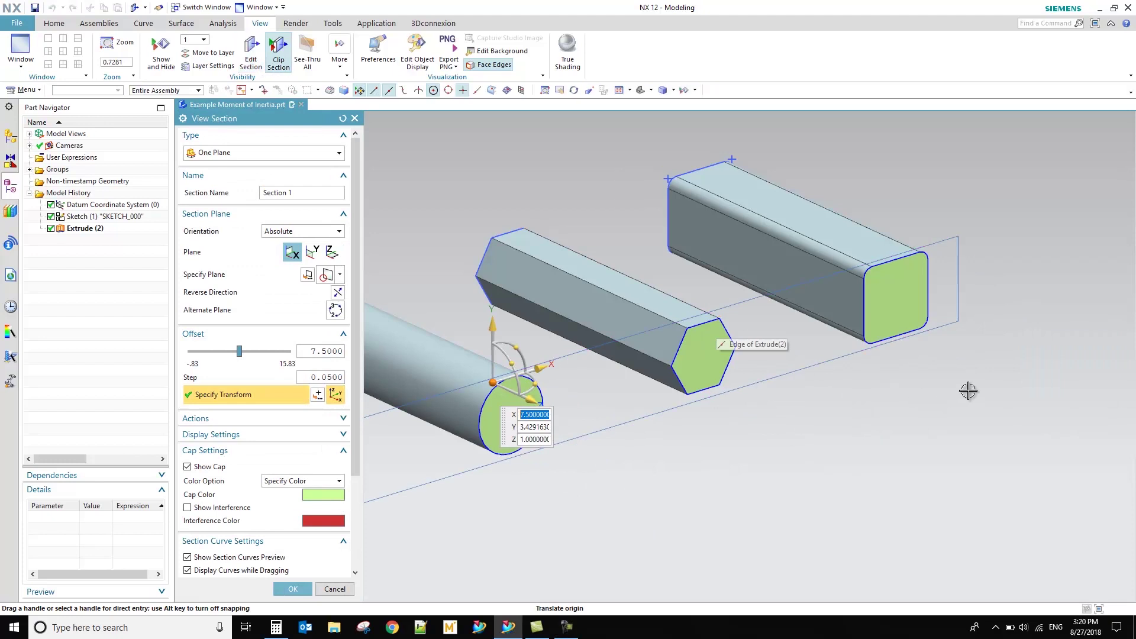
{"action": "scroll", "coordinate": [596, 414], "scroll_direction": "up", "scroll_amount": 1}
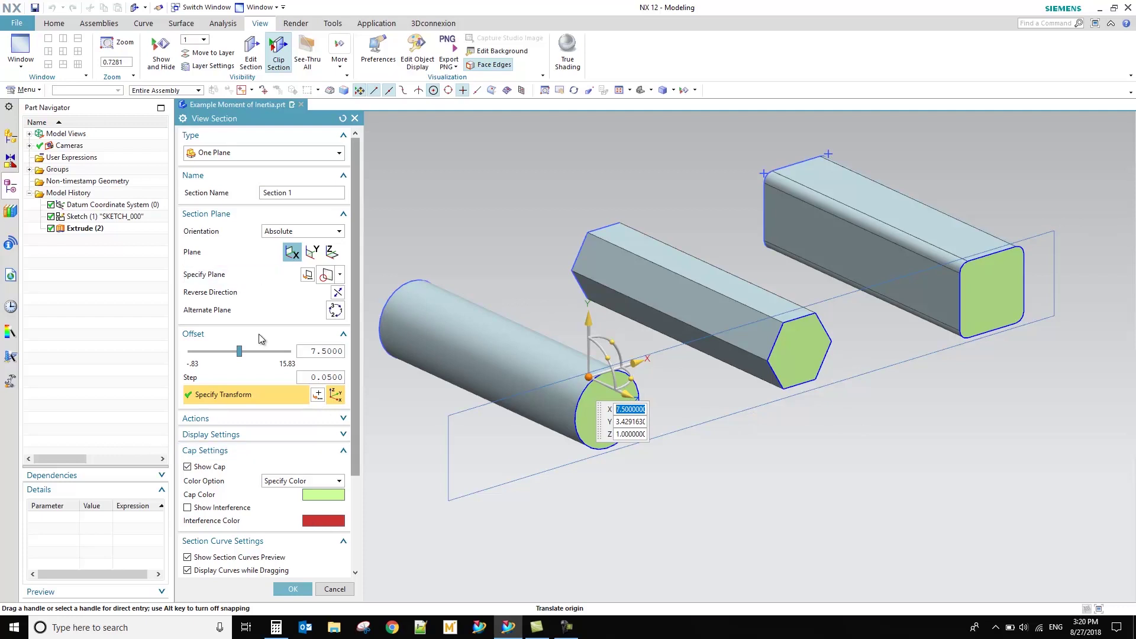
{"action": "scroll", "coordinate": [332, 299], "scroll_direction": "down", "scroll_amount": 3}
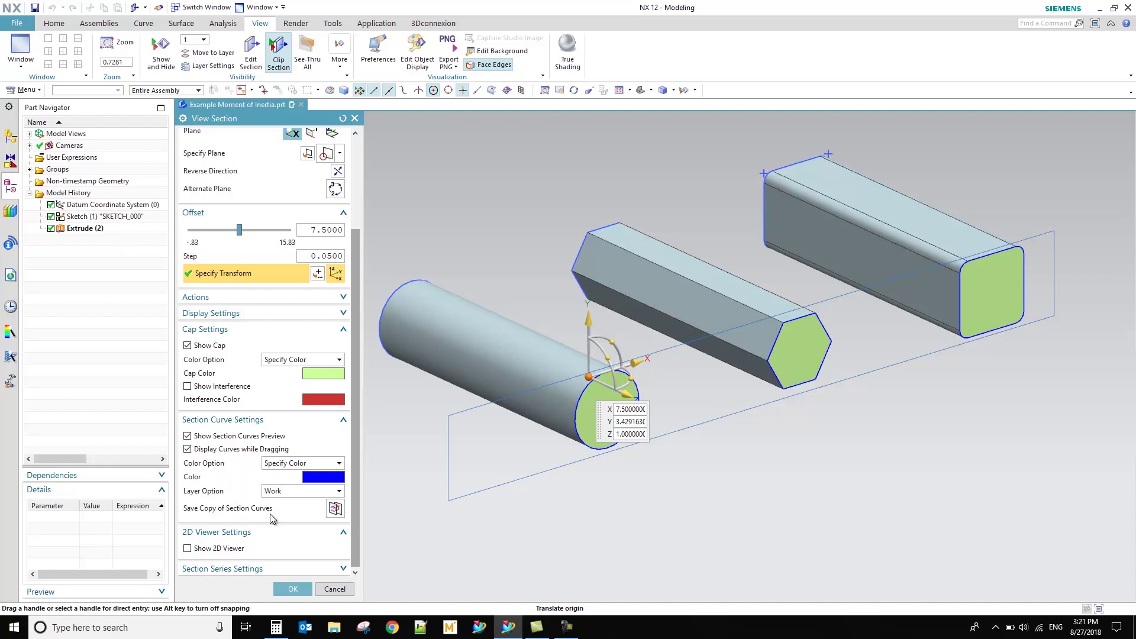
{"action": "left_click", "coordinate": [336, 508]}
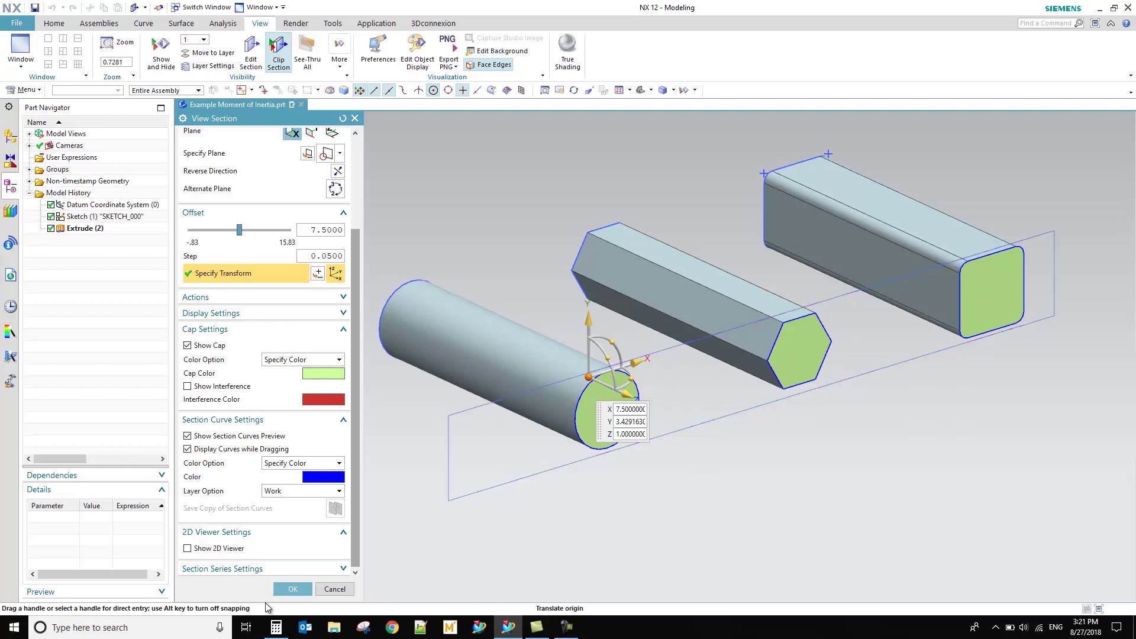
{"action": "left_click", "coordinate": [299, 590]}
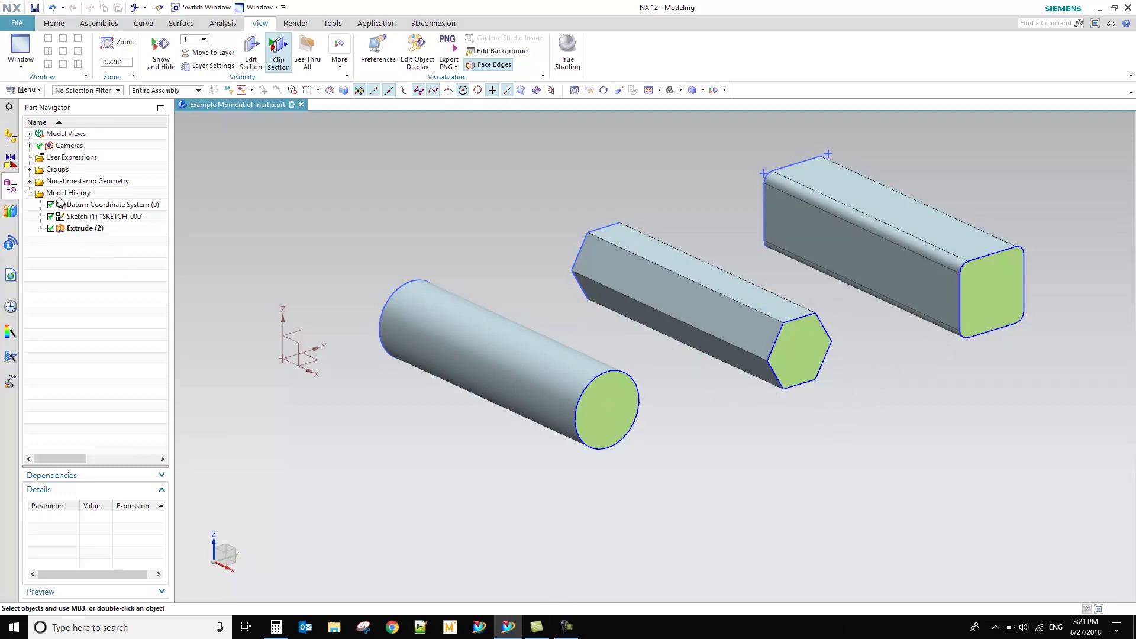
Step: Inspect the saved arcs and lines in the non-timestamp geometry by highlighting each group on the model
{"action": "left_click", "coordinate": [30, 181]}
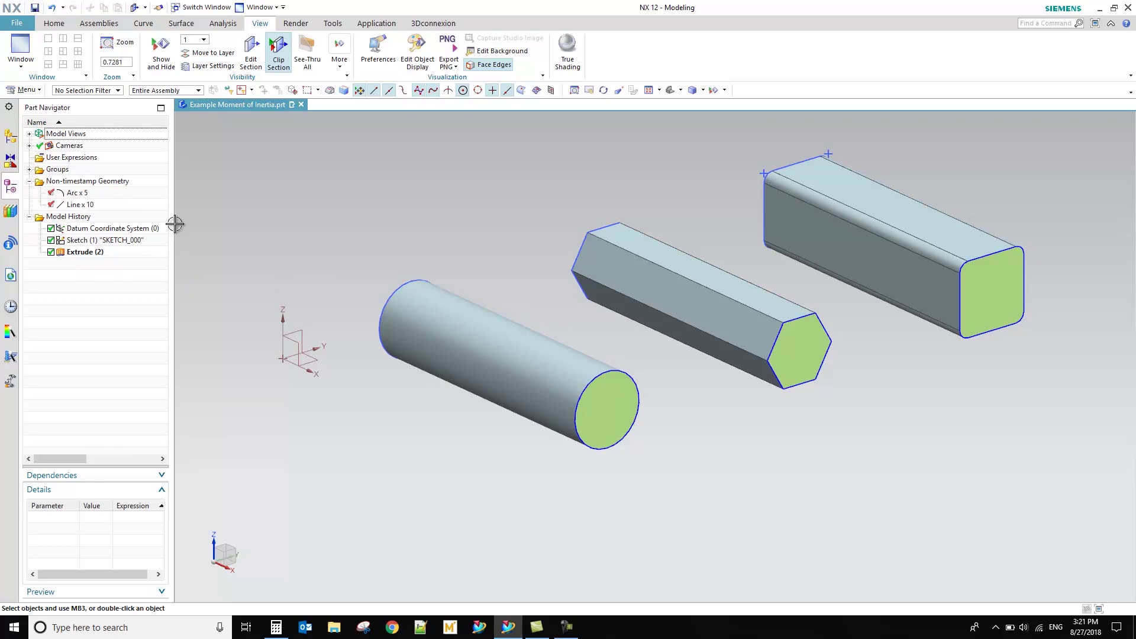
{"action": "left_click", "coordinate": [78, 194]}
{"action": "left_click", "coordinate": [79, 206]}
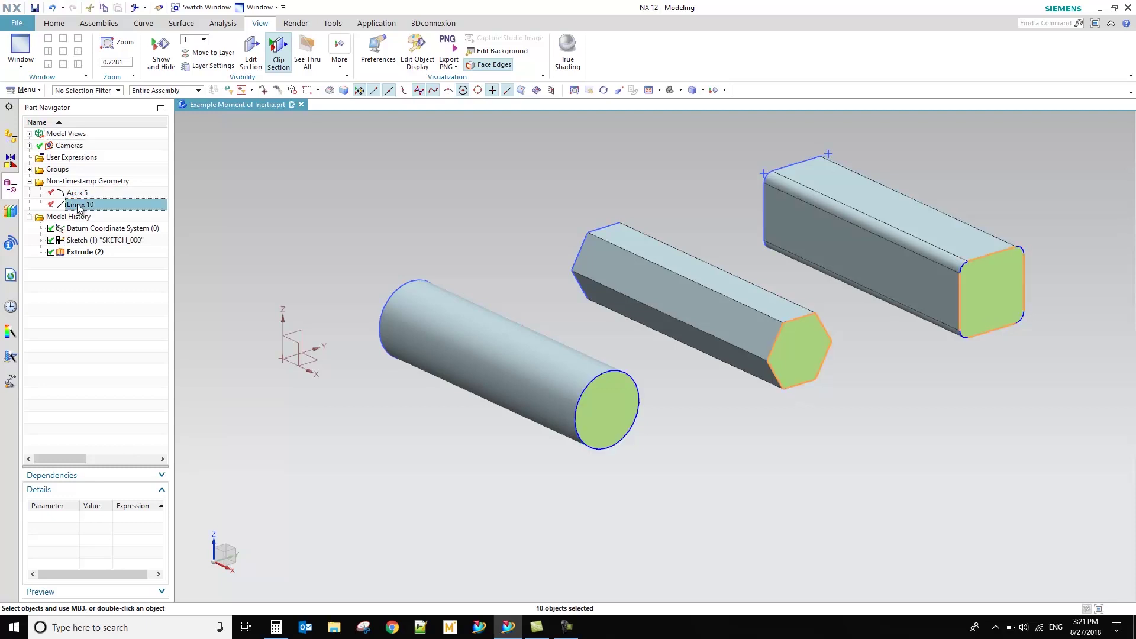
{"action": "key", "text": "Escape"}
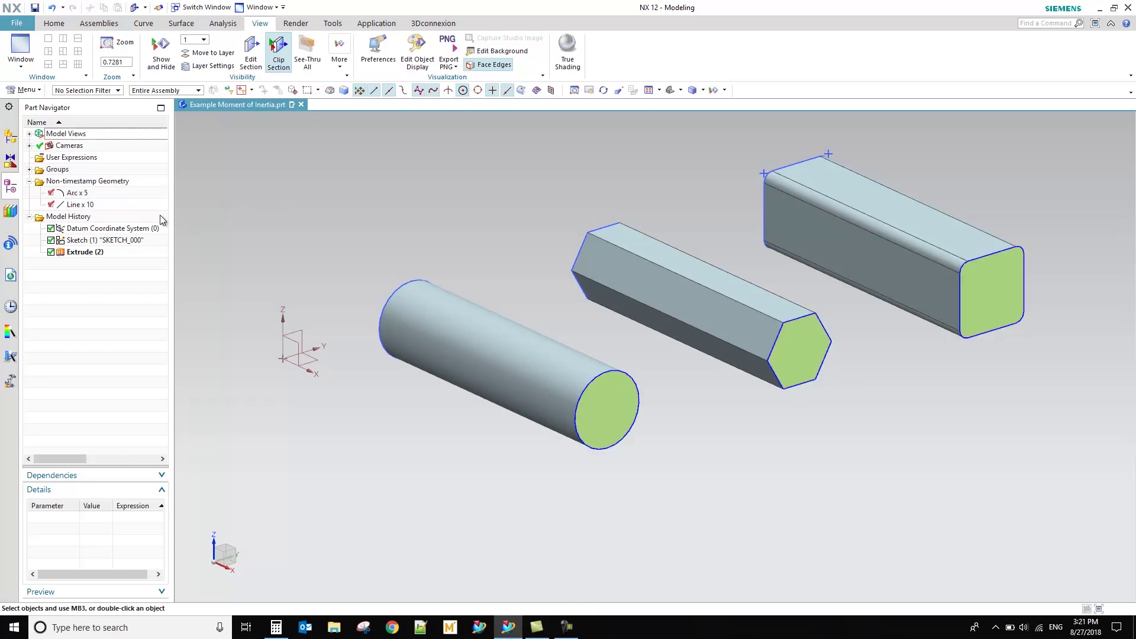
{"action": "left_click", "coordinate": [30, 182]}
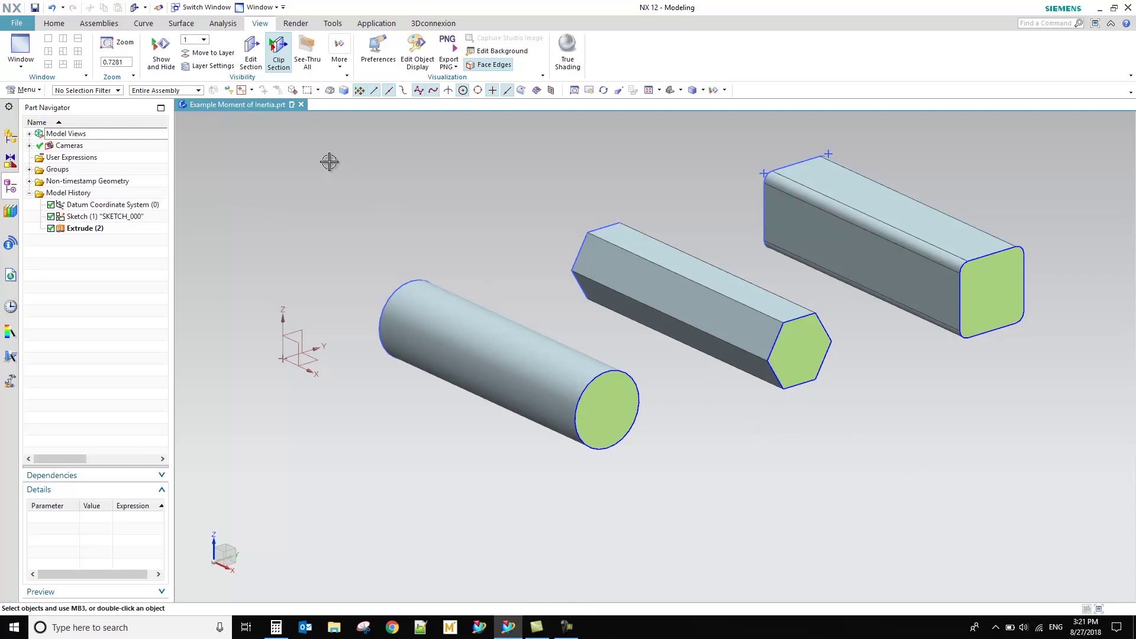
Step: Turn section clipping off to inspect the saved curves on the full-length bars, and turn clipping back on
{"action": "left_click", "coordinate": [282, 61]}
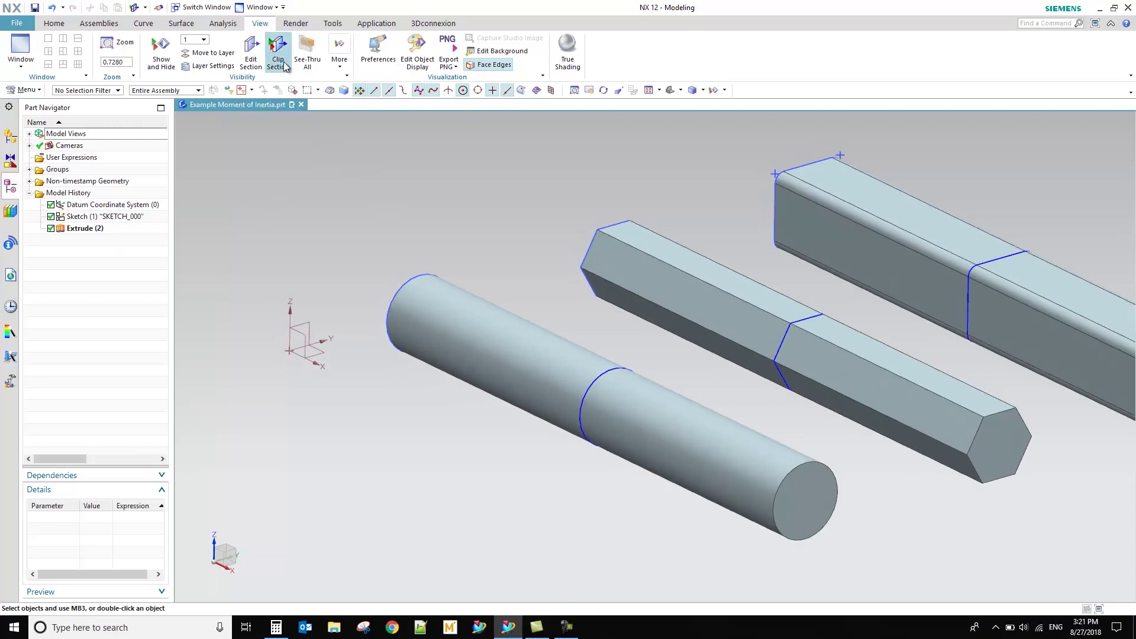
{"action": "middle_click_drag", "start_coordinate": [519, 318], "coordinate": [661, 347]}
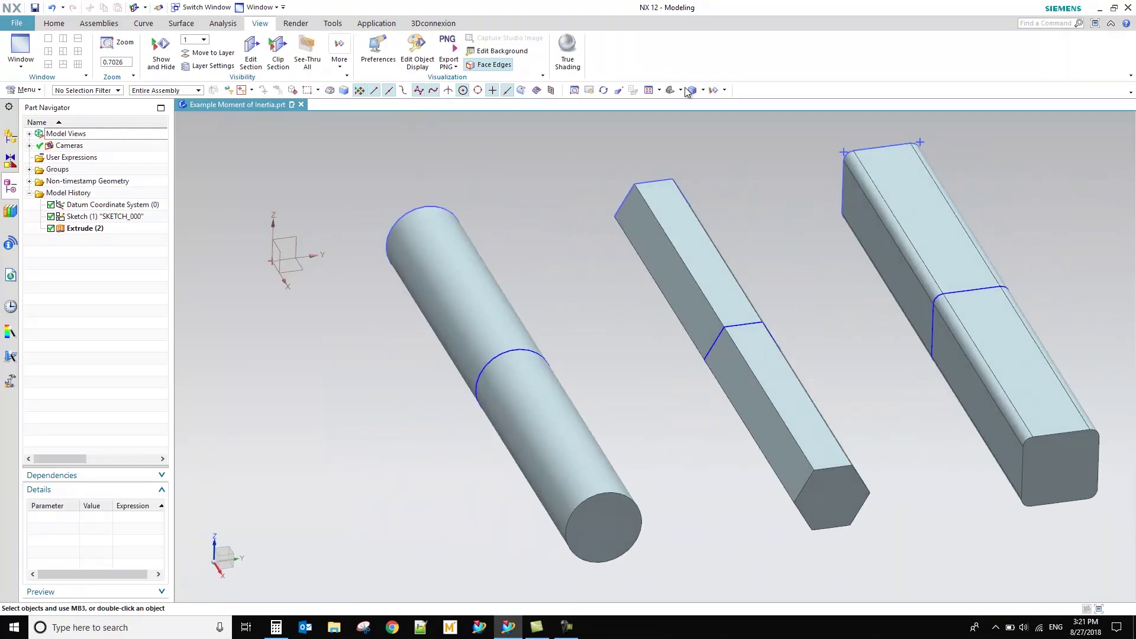
{"action": "left_click", "coordinate": [670, 92]}
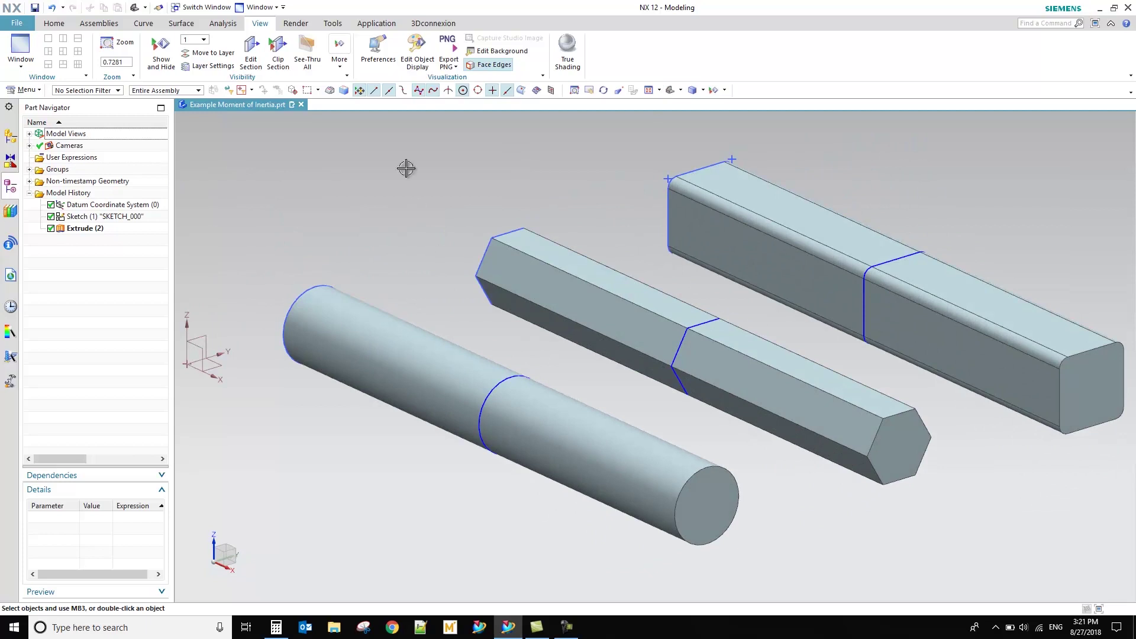
{"action": "left_click", "coordinate": [278, 52]}
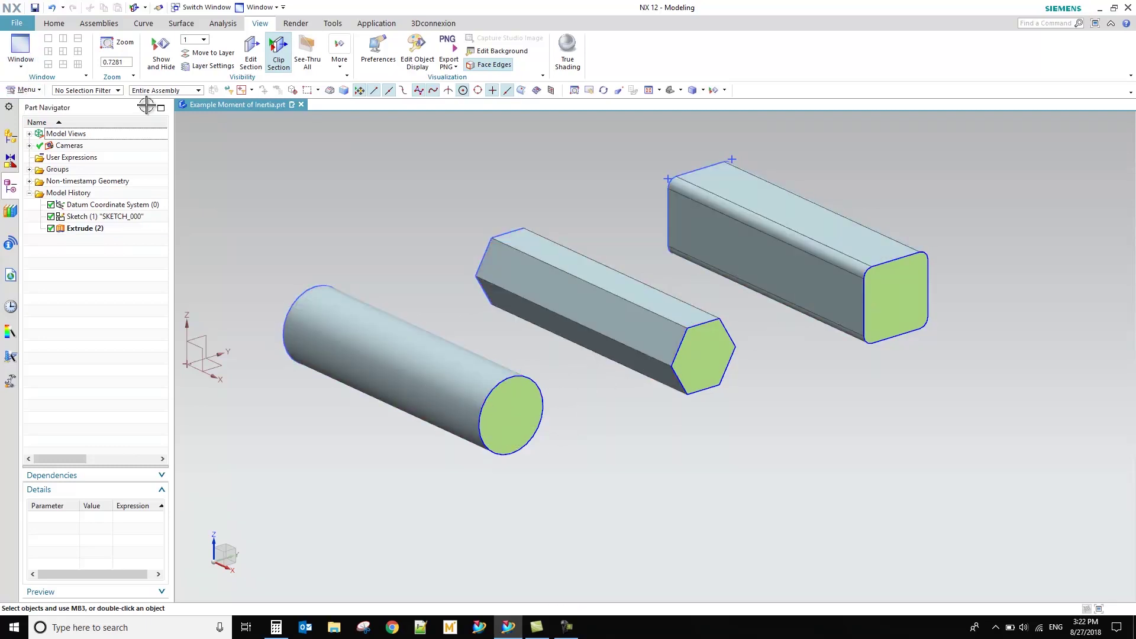
Step: Start a Section Inertia Analysis of an existing section
{"action": "left_click", "coordinate": [24, 93]}
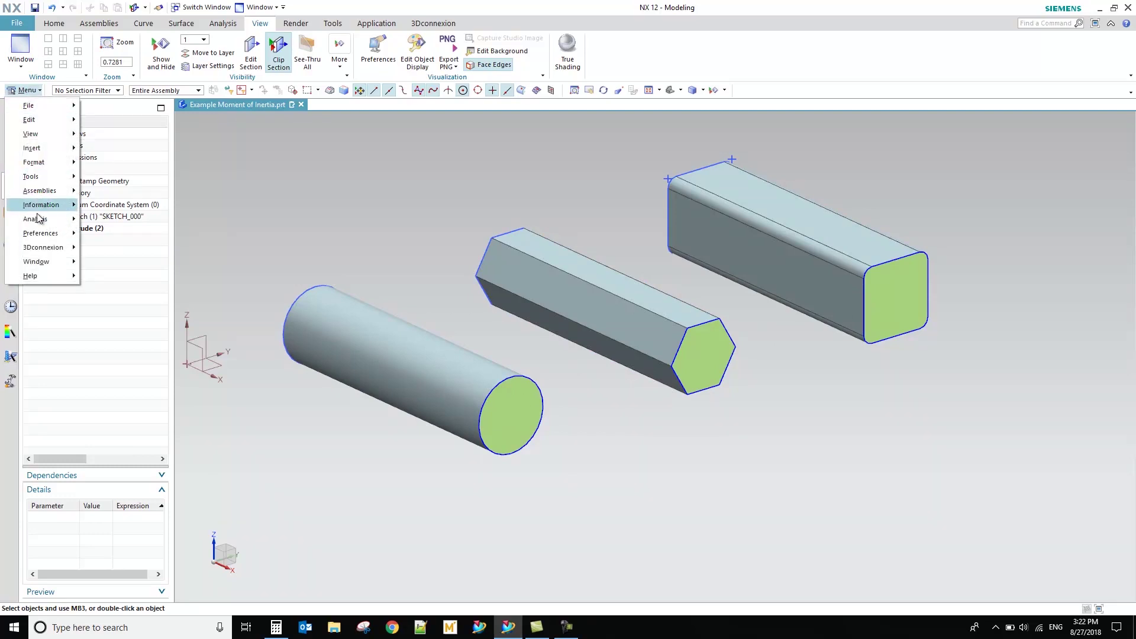
{"action": "mouse_move", "coordinate": [35, 219]}
{"action": "left_click", "coordinate": [122, 367]}
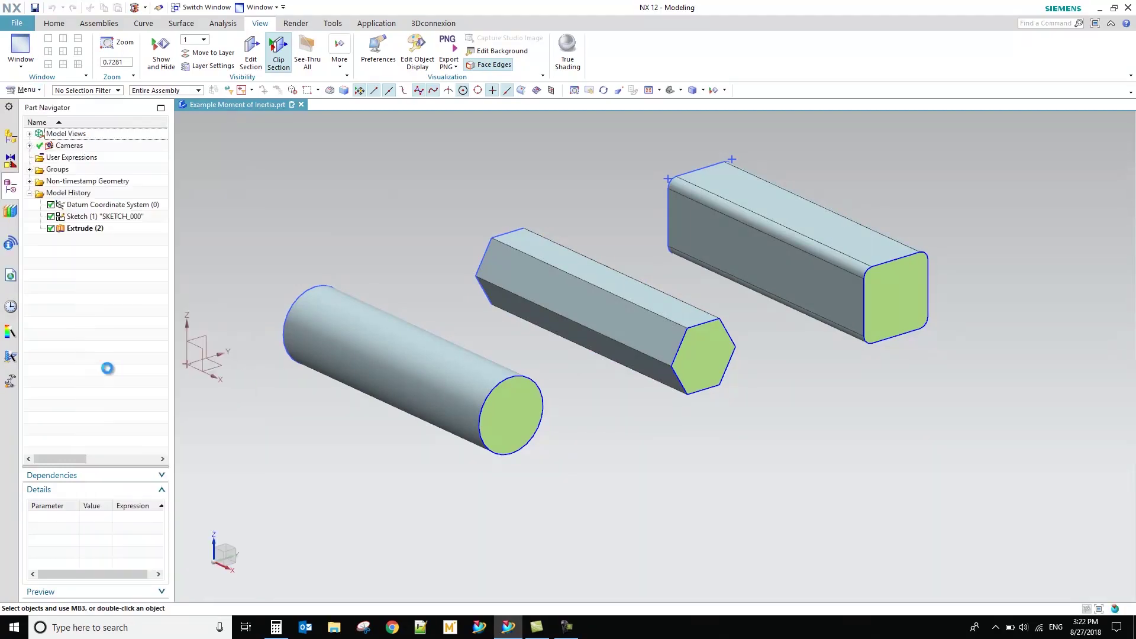
{"action": "scroll", "coordinate": [516, 313], "scroll_direction": "up", "scroll_amount": 1}
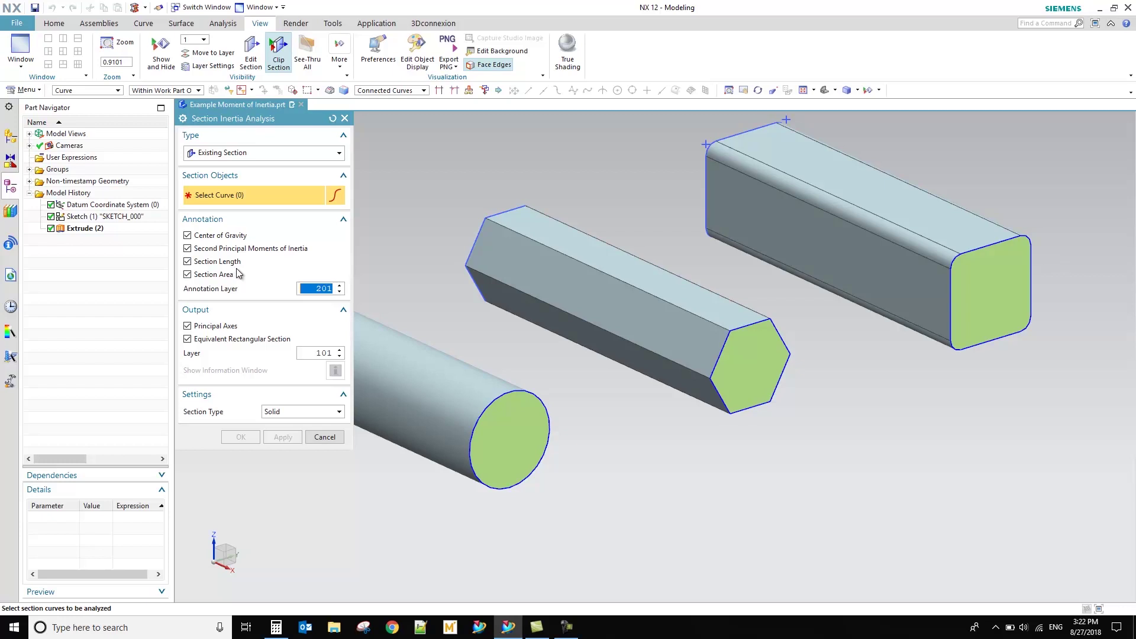
Step: Try the Hollow section type for the inertia analysis and return it to Solid
{"action": "left_click", "coordinate": [281, 412]}
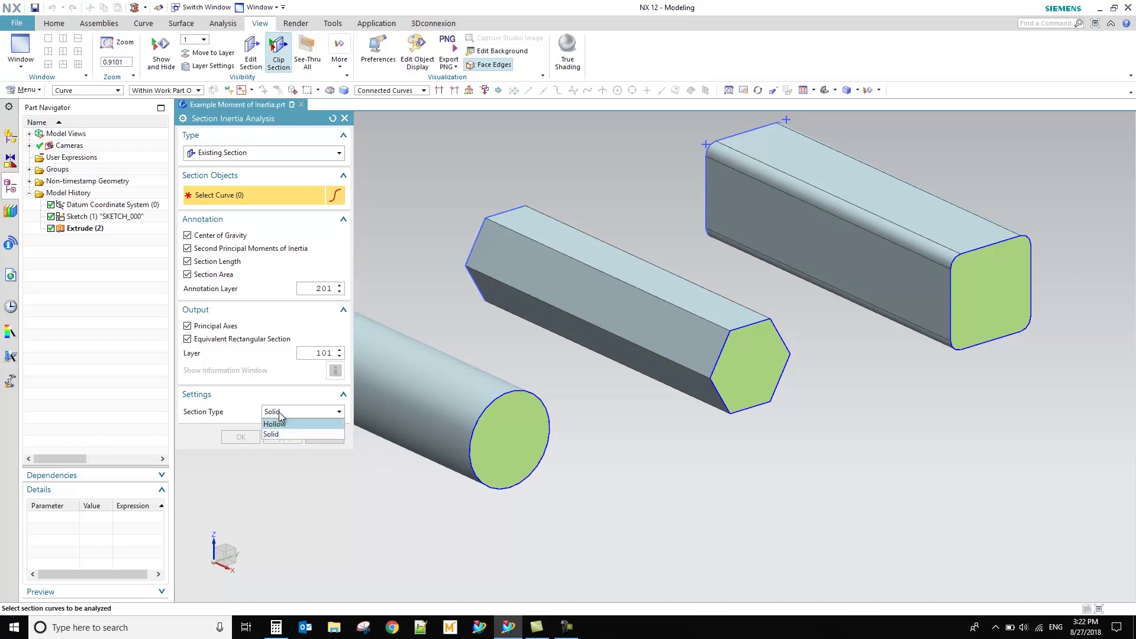
{"action": "left_click", "coordinate": [286, 424]}
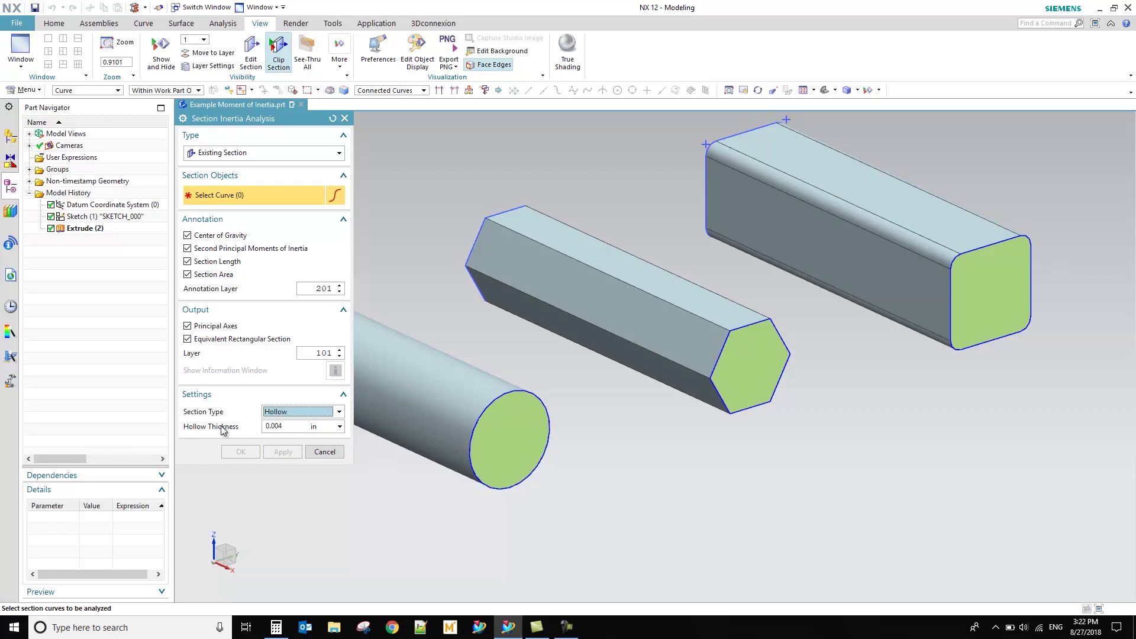
{"action": "left_click", "coordinate": [285, 410]}
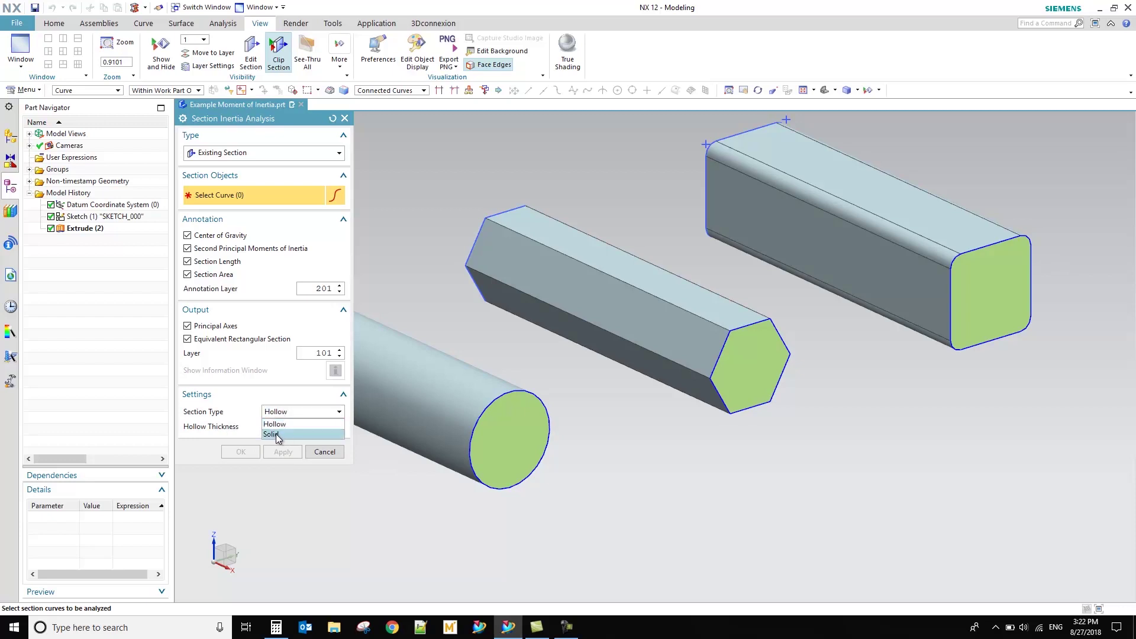
{"action": "left_click", "coordinate": [280, 421]}
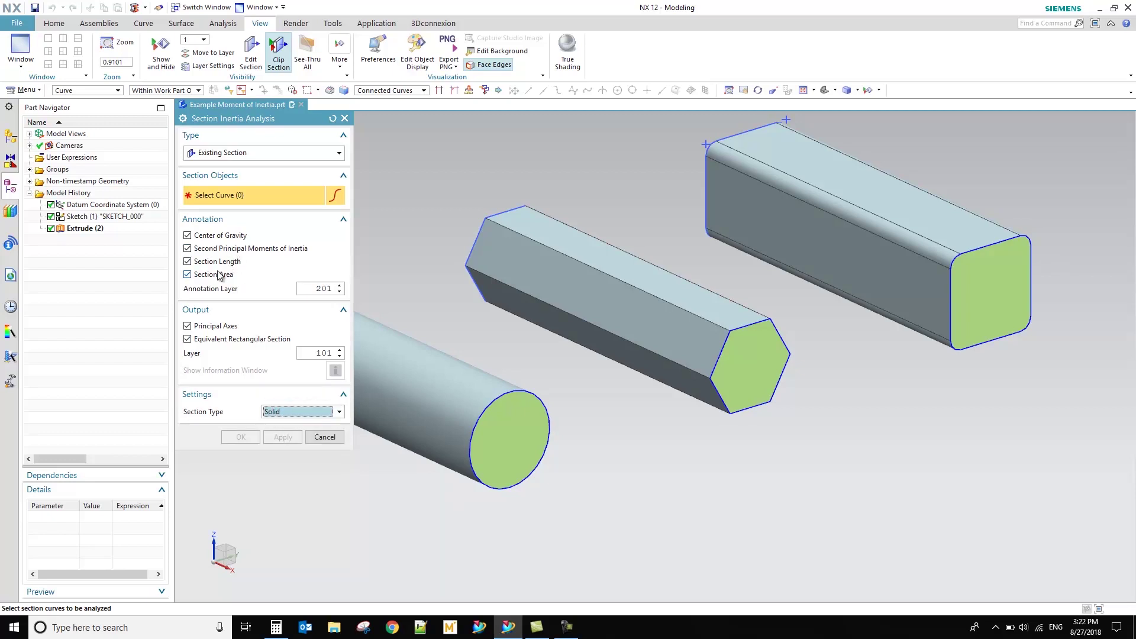
Step: Analyze the cylinder's circular section curve as a solid section, review its information listing, and create the results annotation
{"action": "left_click", "coordinate": [503, 401]}
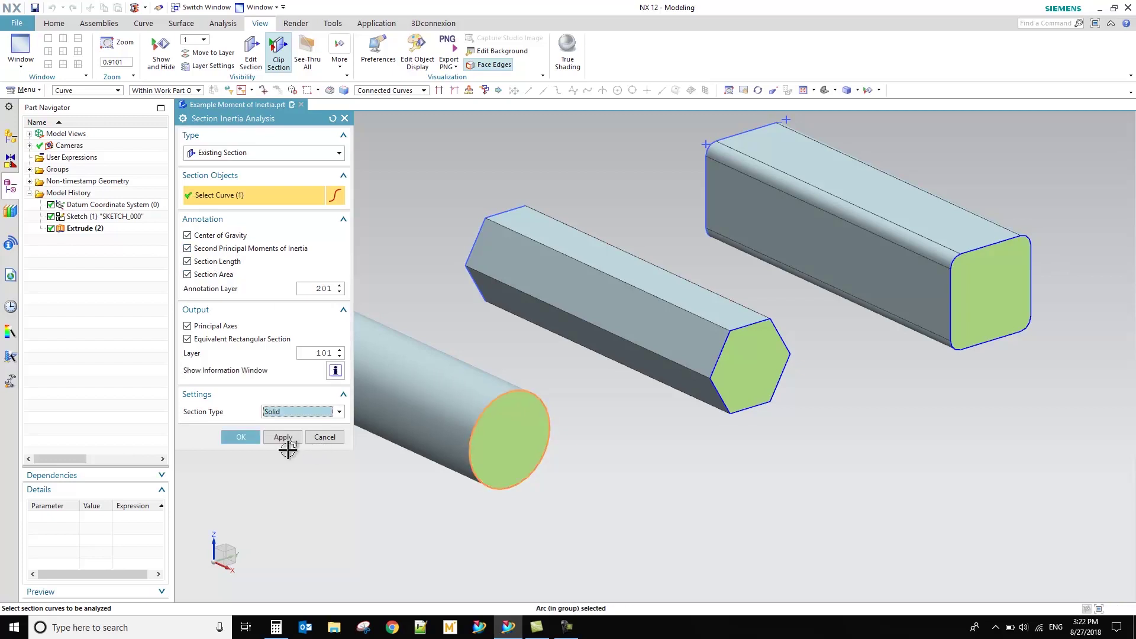
{"action": "left_click", "coordinate": [335, 371]}
{"action": "left_click_drag", "start_coordinate": [518, 149], "coordinate": [590, 124]}
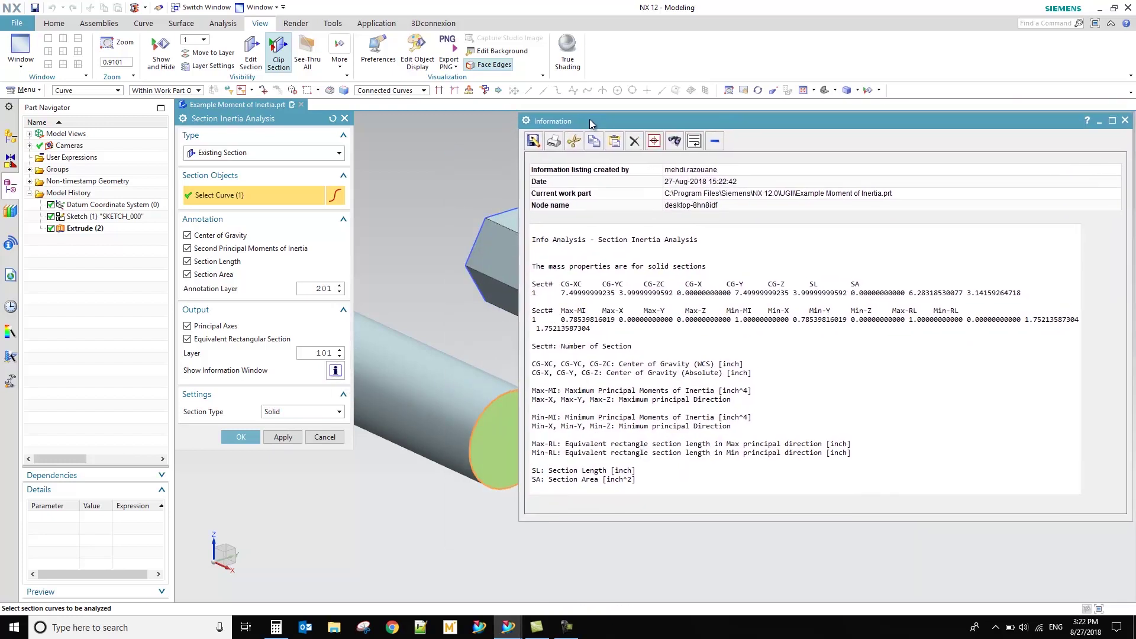
{"action": "left_click_drag", "start_coordinate": [519, 115], "coordinate": [572, 115]}
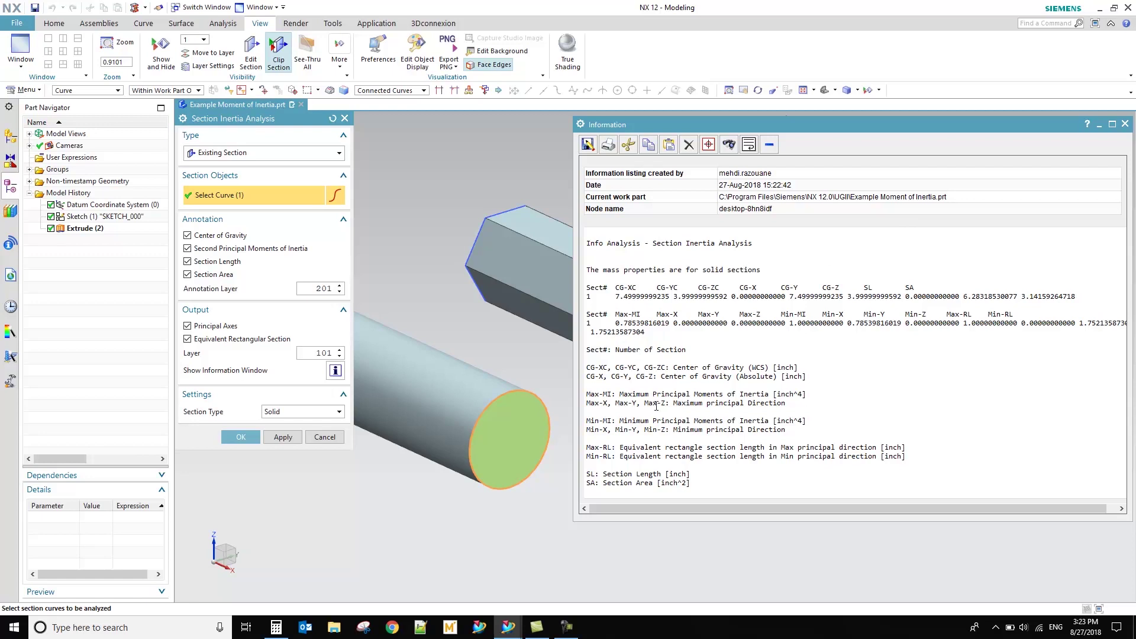
{"action": "left_click", "coordinate": [1126, 123]}
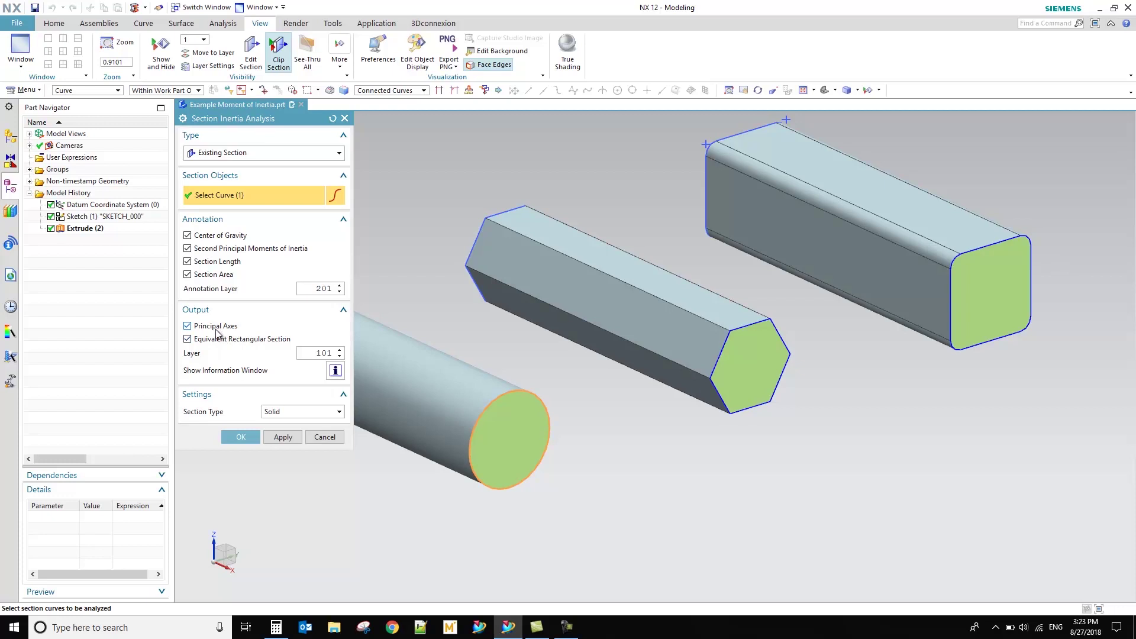
{"action": "left_click", "coordinate": [247, 438]}
Step: Examine the annotation on the cylinder's section for center of gravity, principal moments of inertia, section length and area
{"action": "scroll", "coordinate": [385, 490], "scroll_direction": "up", "scroll_amount": 2}
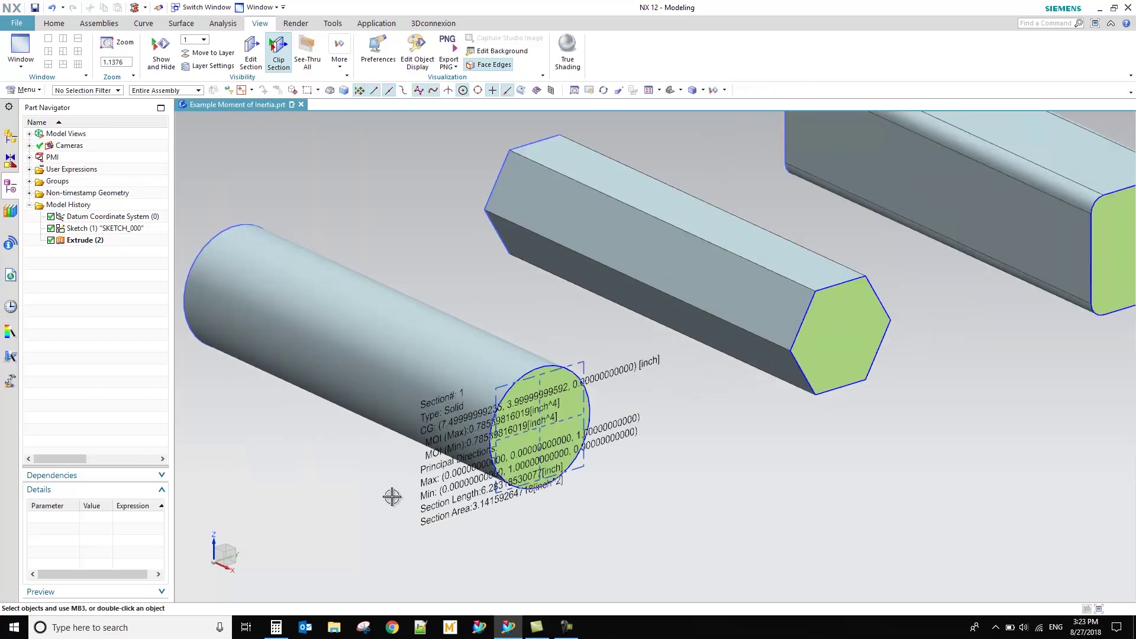
{"action": "scroll", "coordinate": [411, 465], "scroll_direction": "up", "scroll_amount": 2}
{"action": "middle_click_drag", "start_coordinate": [411, 466], "coordinate": [398, 409]}
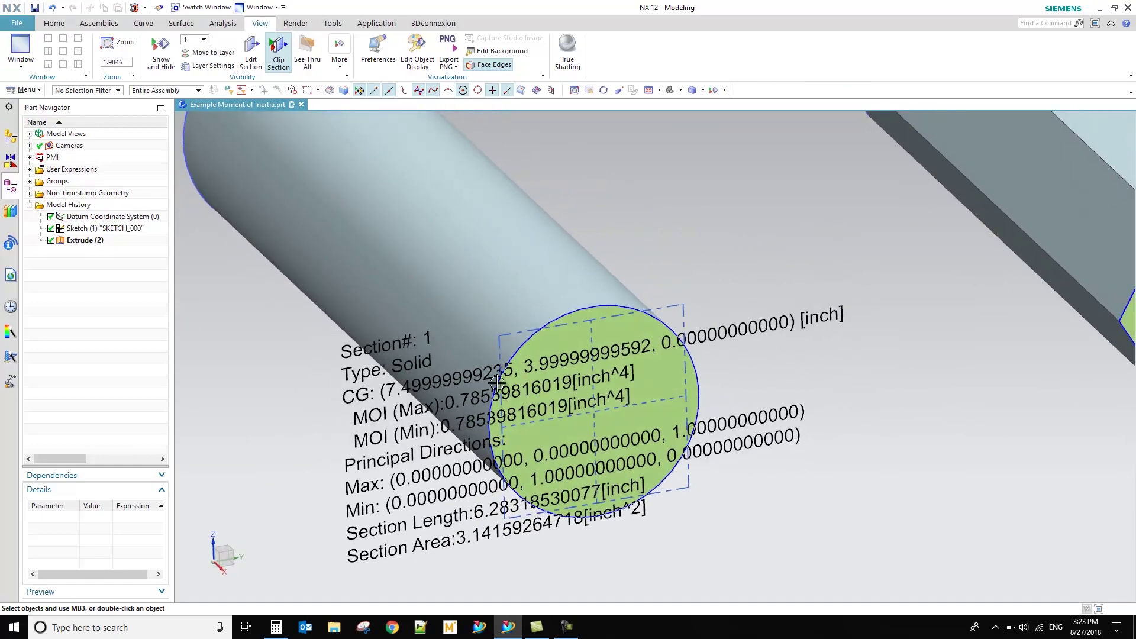
{"action": "scroll", "coordinate": [558, 358], "scroll_direction": "down", "scroll_amount": 1}
{"action": "scroll", "coordinate": [548, 388], "scroll_direction": "down", "scroll_amount": 2}
{"action": "scroll", "coordinate": [592, 376], "scroll_direction": "down", "scroll_amount": 5}
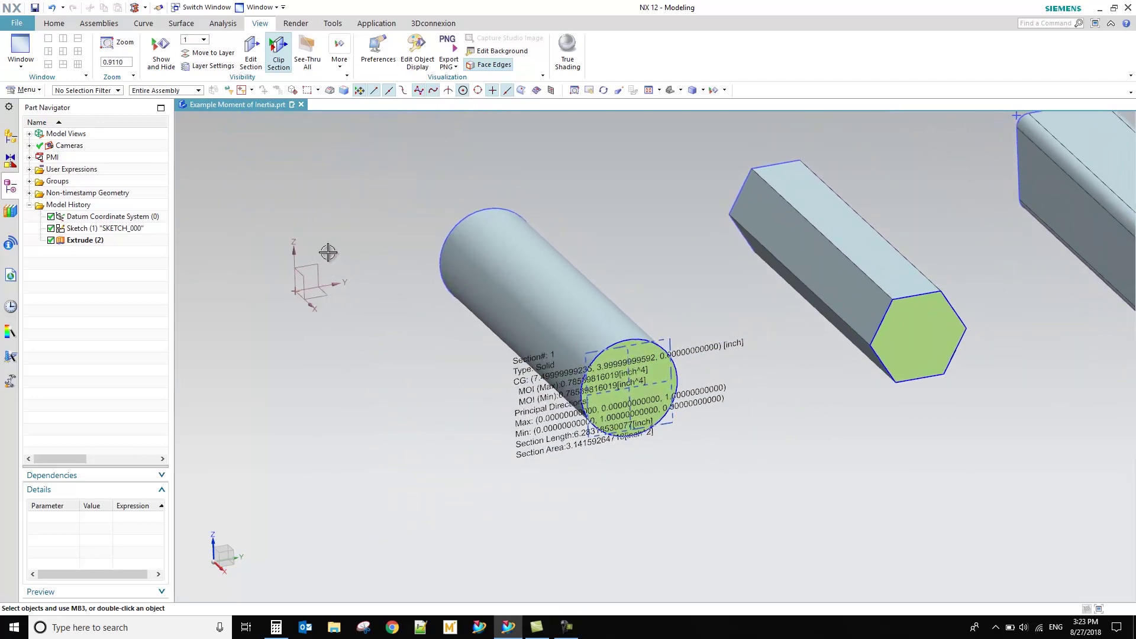
{"action": "scroll", "coordinate": [621, 428], "scroll_direction": "up", "scroll_amount": 4}
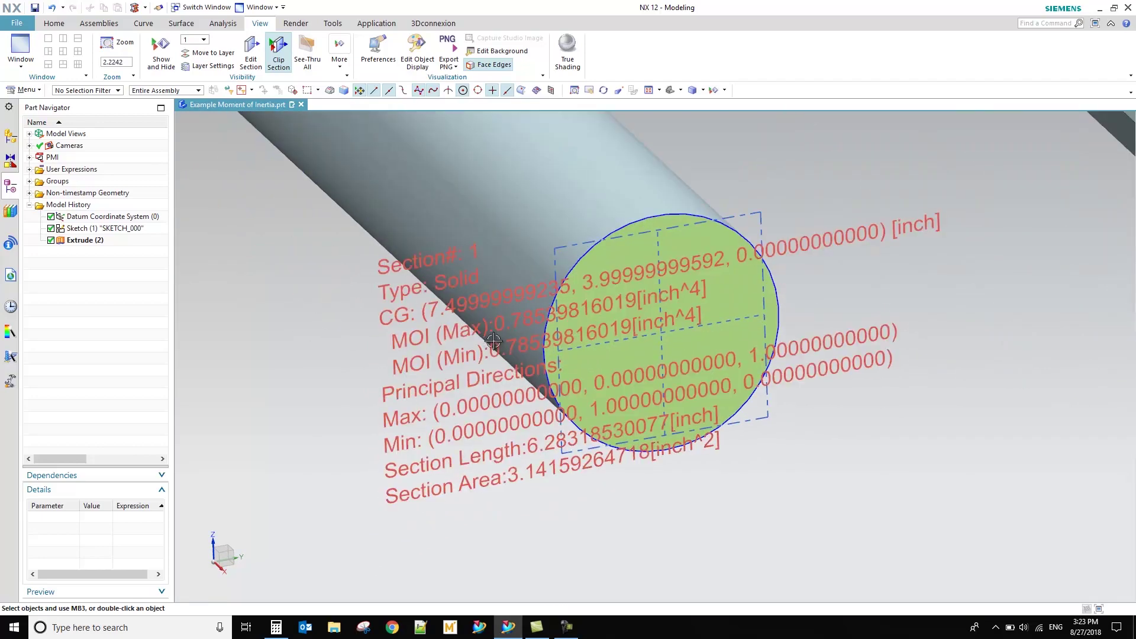
{"action": "scroll", "coordinate": [641, 262], "scroll_direction": "up", "scroll_amount": 1}
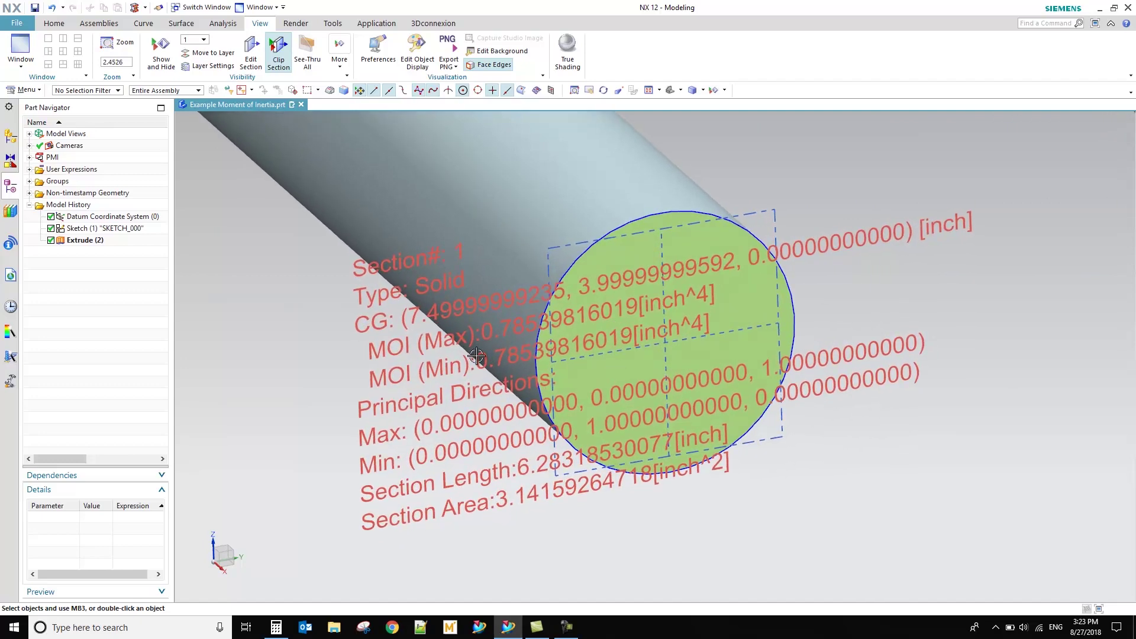
{"action": "scroll", "coordinate": [482, 427], "scroll_direction": "down", "scroll_amount": 2}
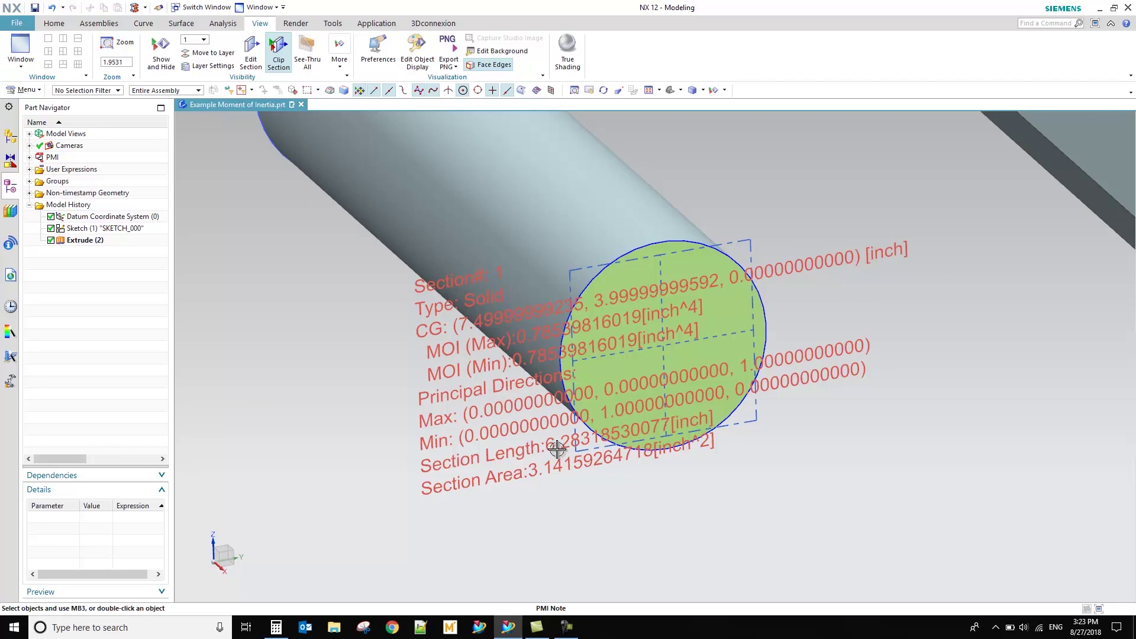
{"action": "mouse_move", "coordinate": [577, 479]}
{"action": "middle_mouse_down"}
{"action": "mouse_move", "coordinate": [670, 426]}
{"action": "mouse_move", "coordinate": [697, 455]}
{"action": "middle_mouse_up"}
{"action": "scroll", "coordinate": [697, 454], "scroll_direction": "down", "scroll_amount": 3}
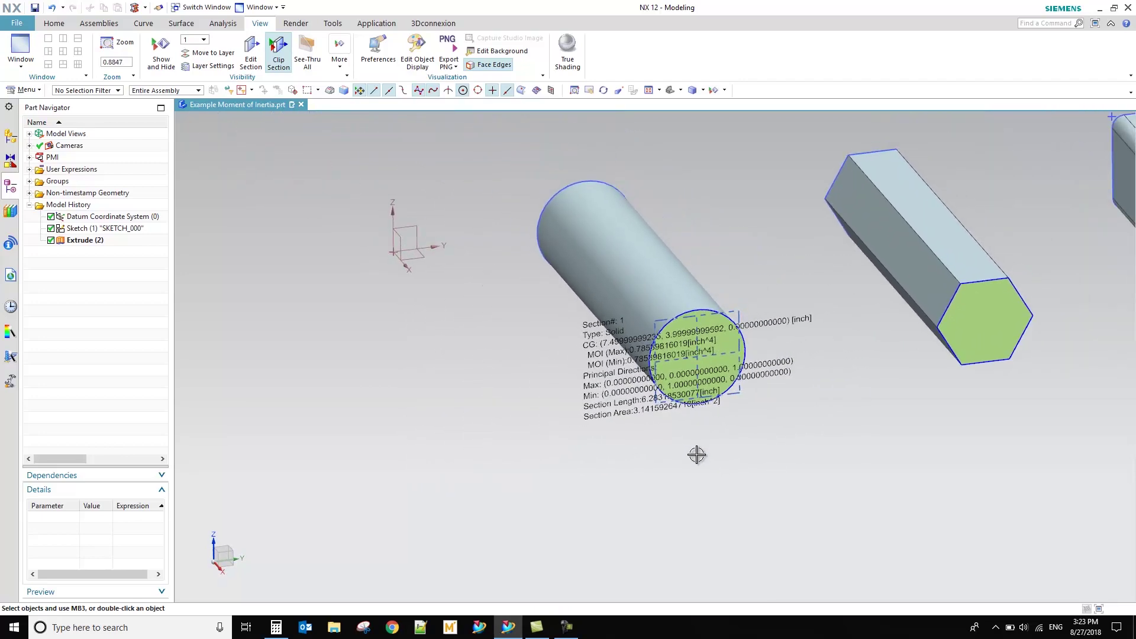
{"action": "scroll", "coordinate": [697, 454], "scroll_direction": "up", "scroll_amount": 1}
{"action": "scroll", "coordinate": [697, 454], "scroll_direction": "down", "scroll_amount": 1}
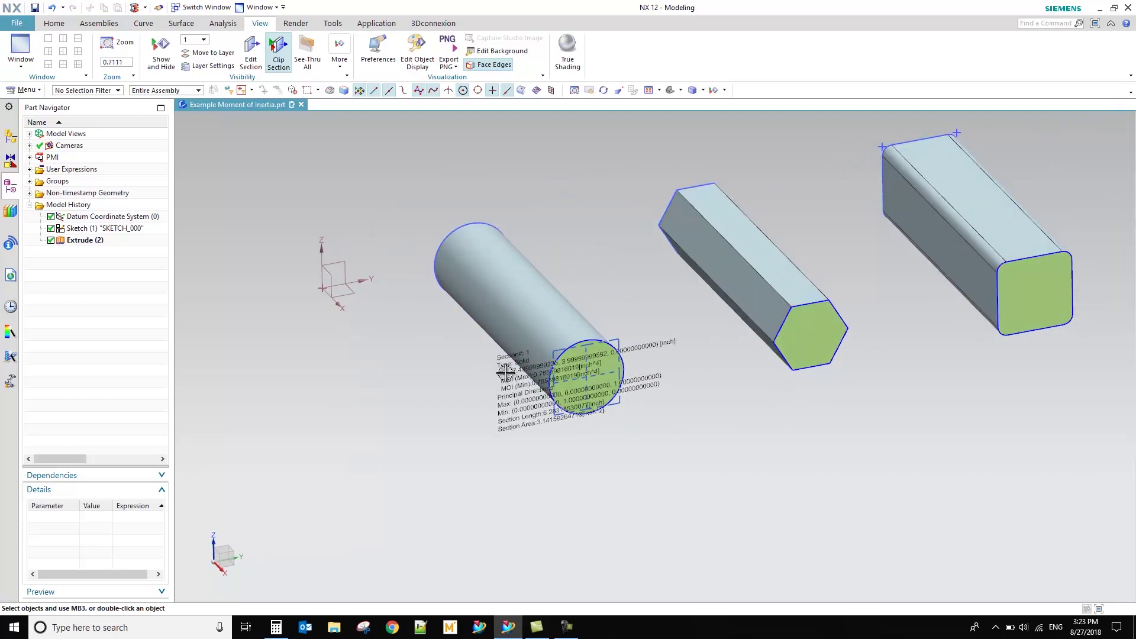
{"action": "scroll", "coordinate": [533, 385], "scroll_direction": "up", "scroll_amount": 5}
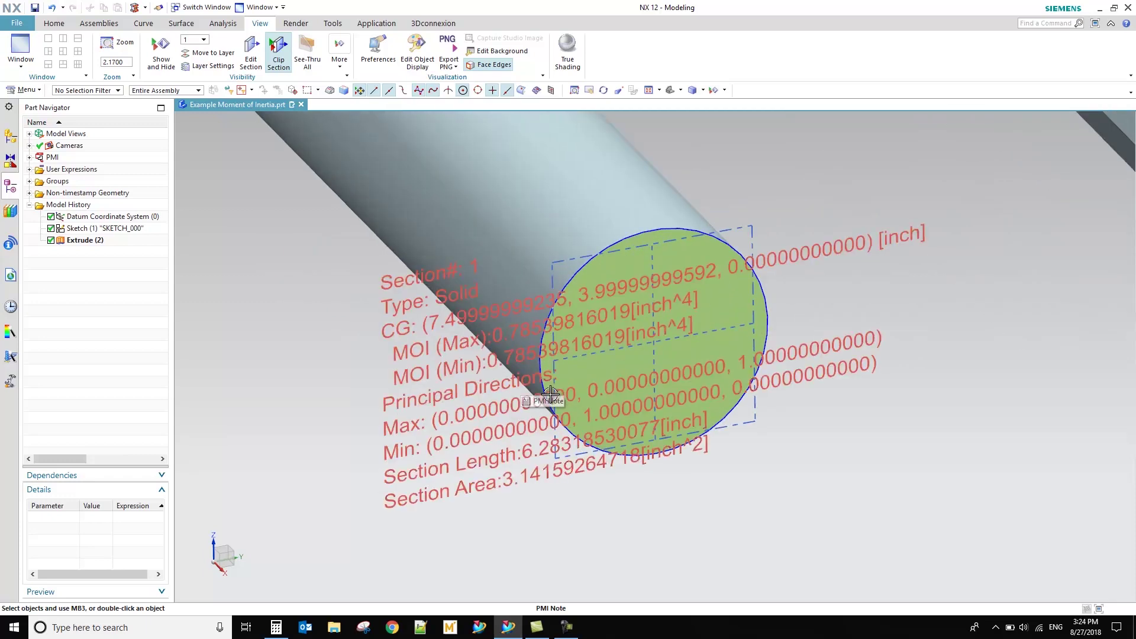
{"action": "scroll", "coordinate": [518, 336], "scroll_direction": "down", "scroll_amount": 3}
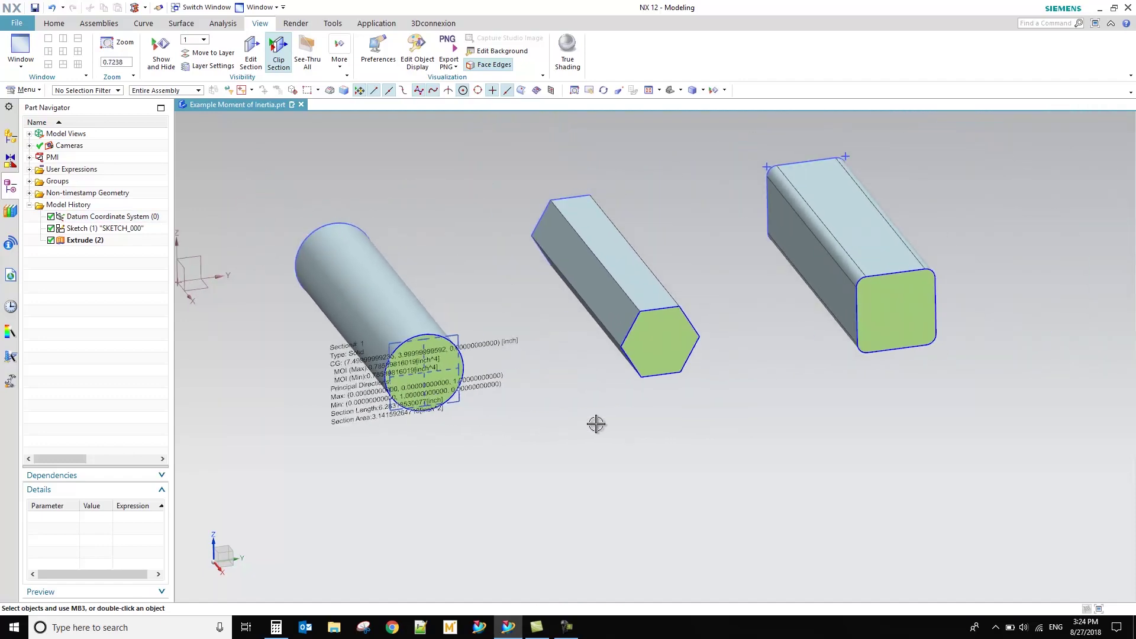
{"action": "scroll", "coordinate": [796, 296], "scroll_direction": "up", "scroll_amount": 4}
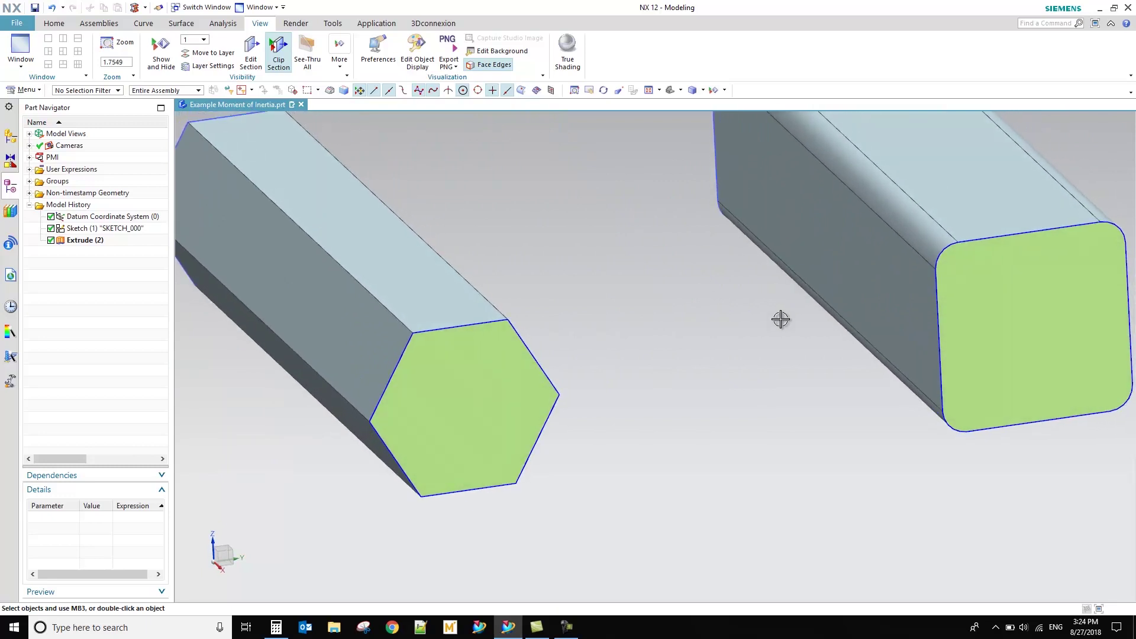
Step: Run a Section Inertia Analysis of an existing section on the hexagonal bar's connected section curves, using the Solid section type
{"action": "left_click", "coordinate": [18, 24]}
{"action": "left_click", "coordinate": [315, 10]}
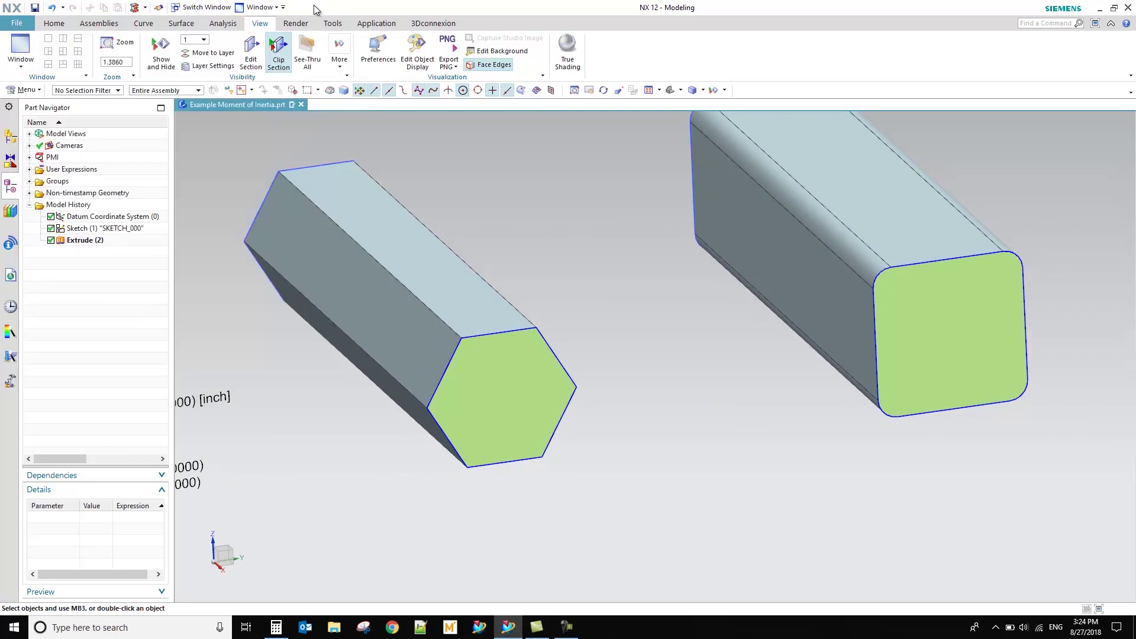
{"action": "left_click", "coordinate": [17, 90]}
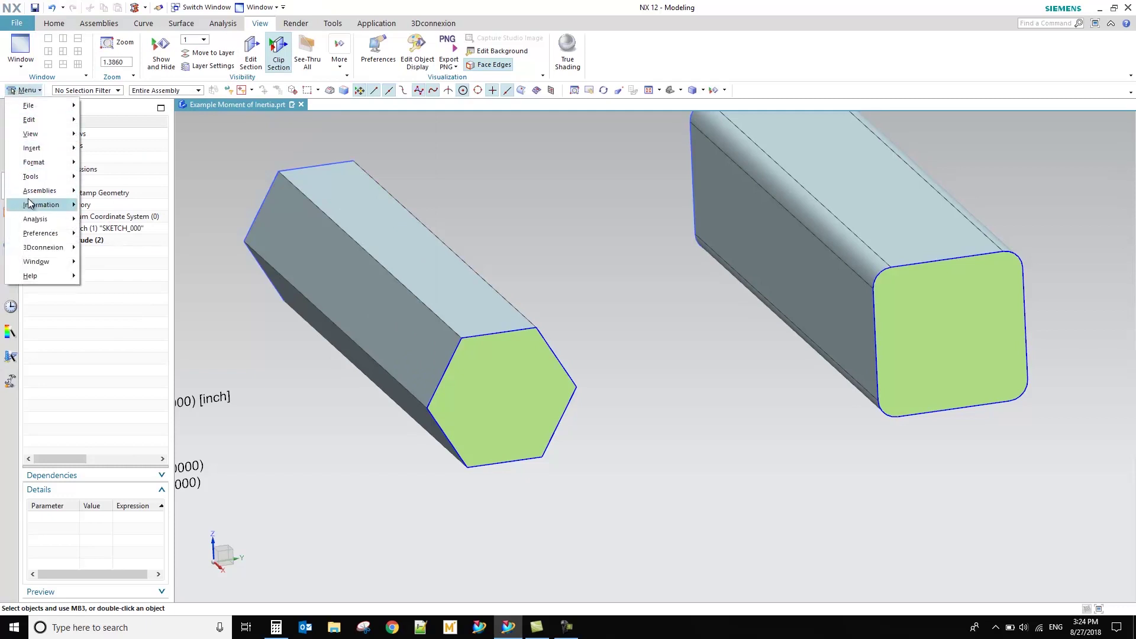
{"action": "mouse_move", "coordinate": [42, 220]}
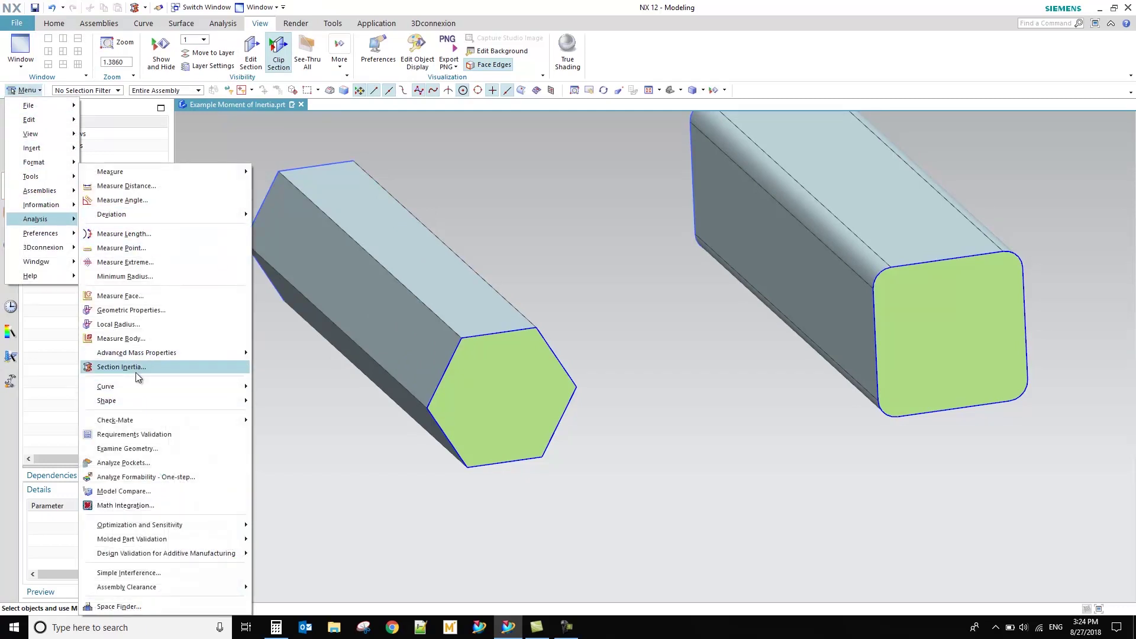
{"action": "left_click", "coordinate": [140, 368]}
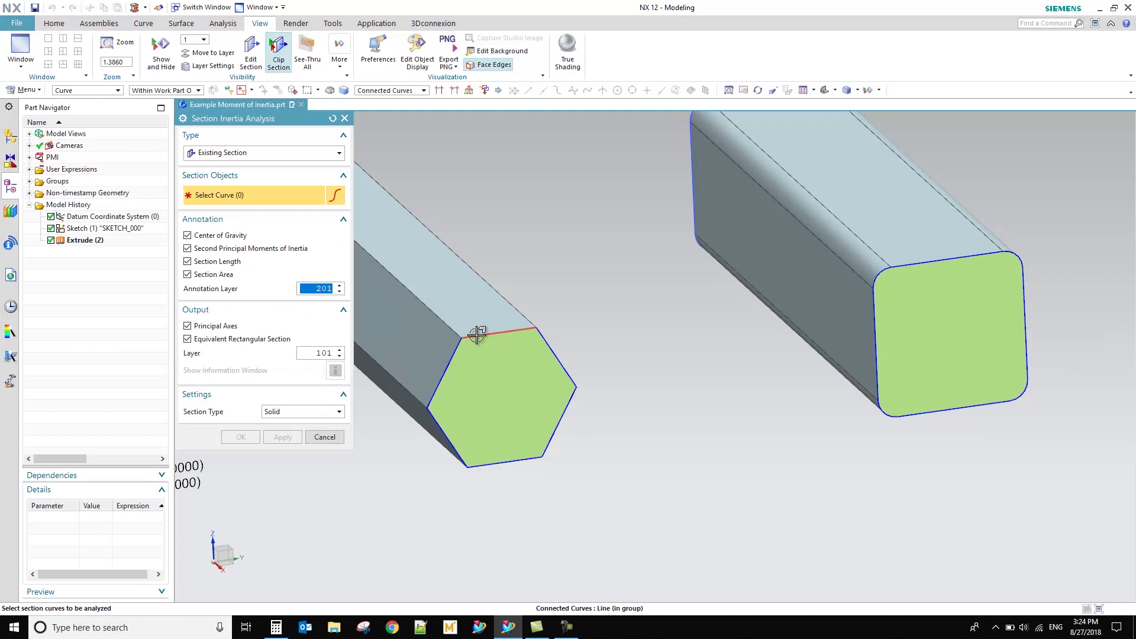
{"action": "left_click", "coordinate": [374, 92]}
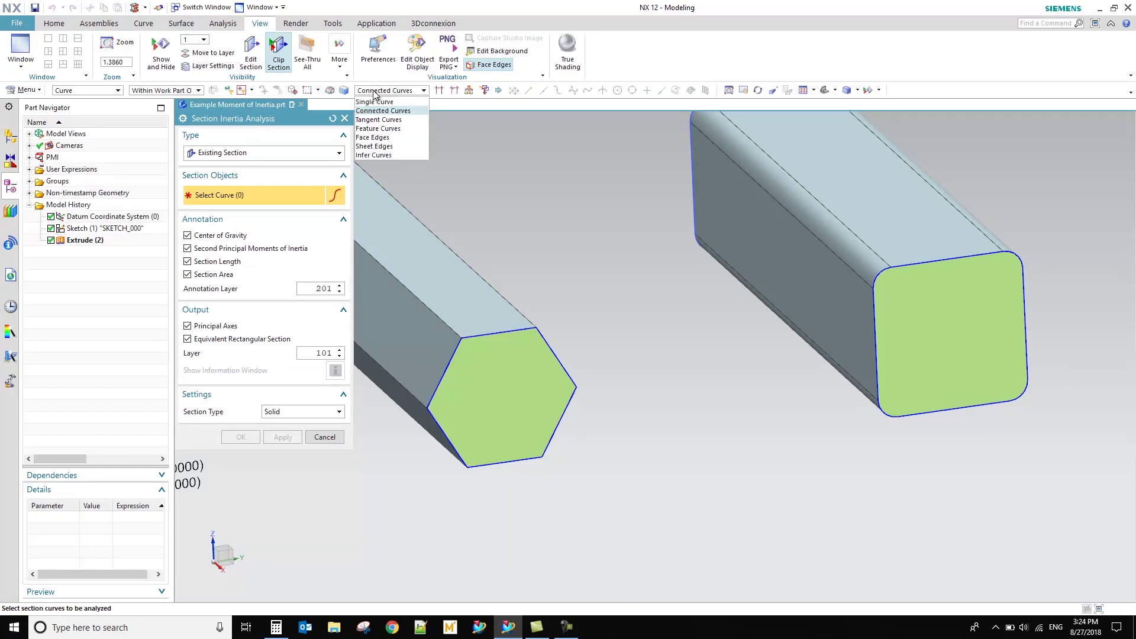
{"action": "left_click", "coordinate": [374, 94]}
{"action": "left_click", "coordinate": [478, 338]}
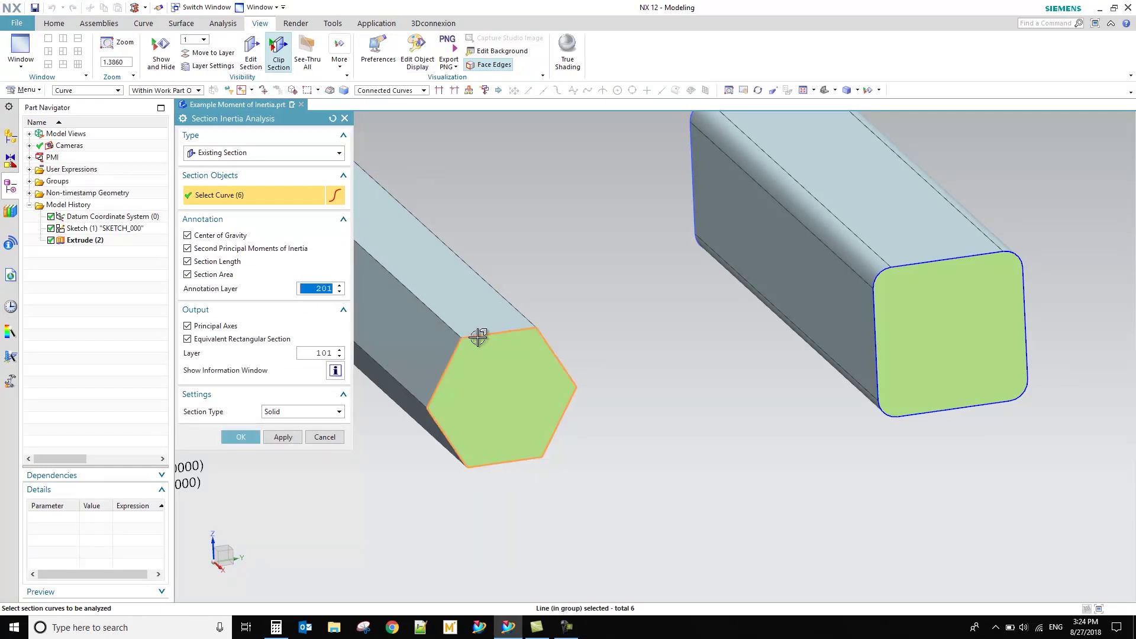
{"action": "left_click", "coordinate": [292, 438]}
Step: Analyze the rounded square bar's connected section curves as a solid section and finish the inertia analysis
{"action": "scroll", "coordinate": [687, 378], "scroll_direction": "down", "scroll_amount": 3}
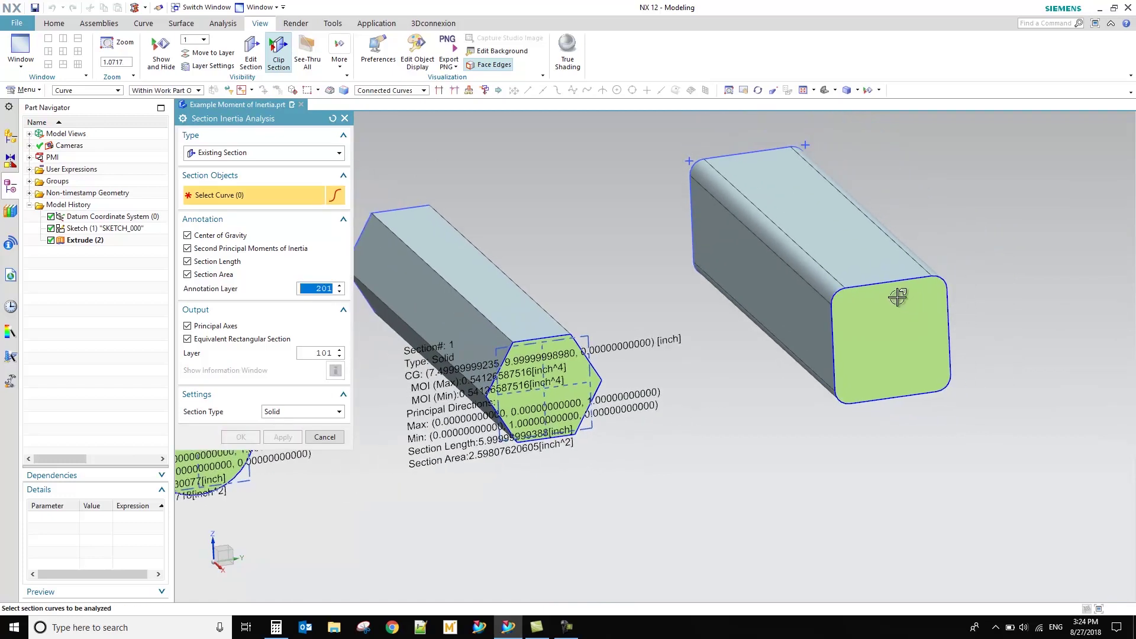
{"action": "left_click", "coordinate": [878, 286]}
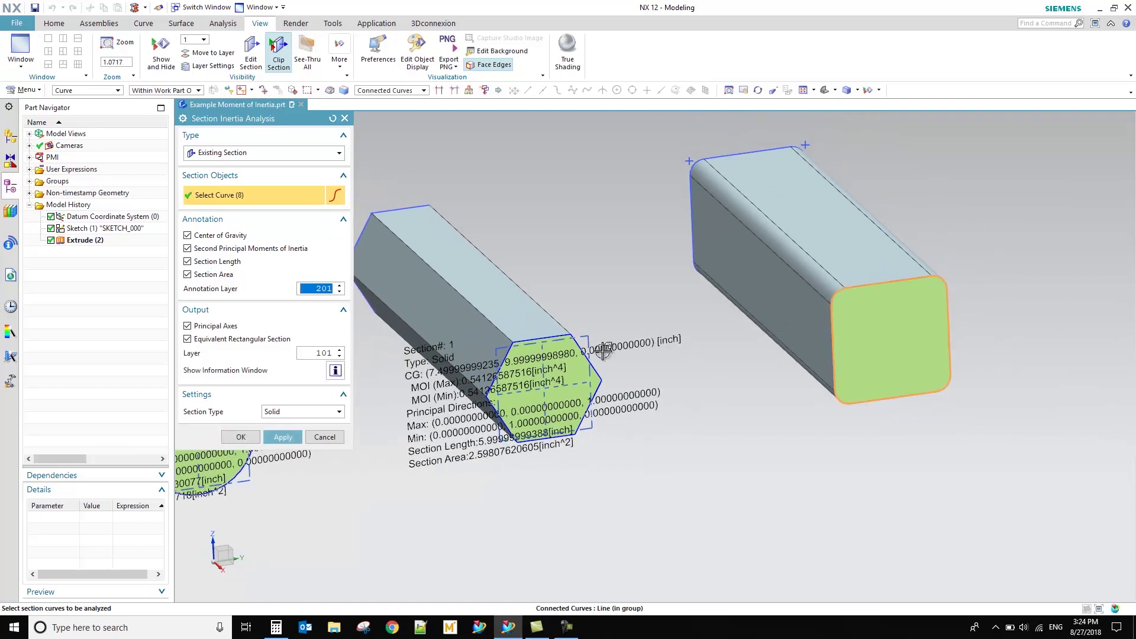
{"action": "left_click", "coordinate": [241, 437]}
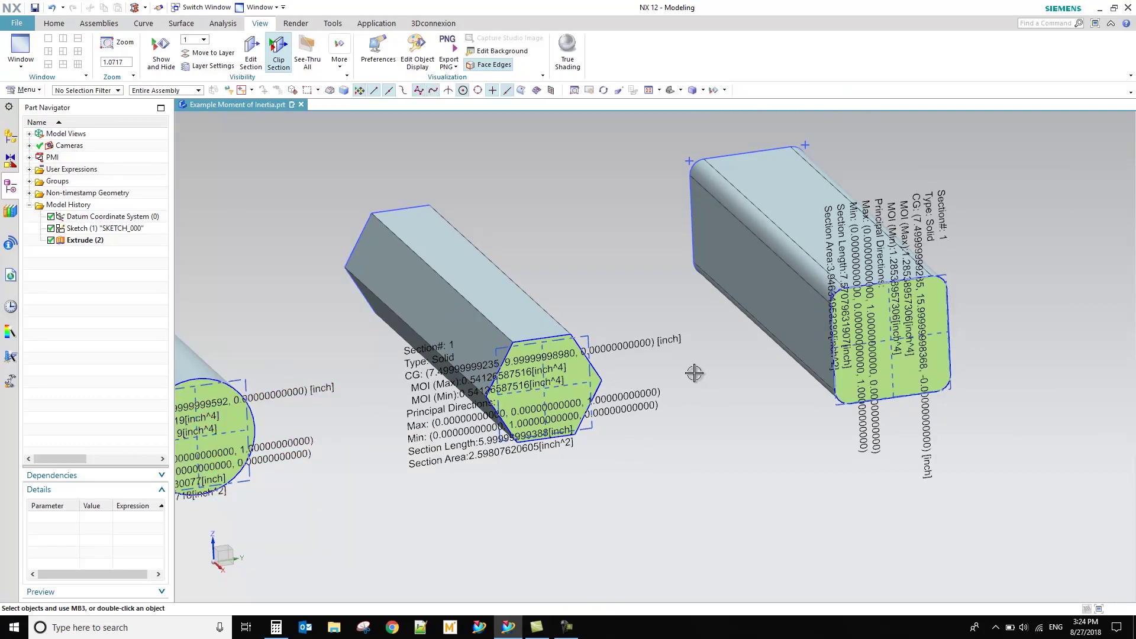
Step: Examine the annotation on the rounded square bar's section for center of gravity, moments of inertia, principal directions, section length and area
{"action": "mouse_move", "coordinate": [875, 281]}
{"action": "middle_mouse_down"}
{"action": "mouse_move", "coordinate": [824, 261]}
{"action": "mouse_move", "coordinate": [679, 298]}
{"action": "middle_mouse_up"}
{"action": "scroll", "coordinate": [678, 297], "scroll_direction": "up", "scroll_amount": 5}
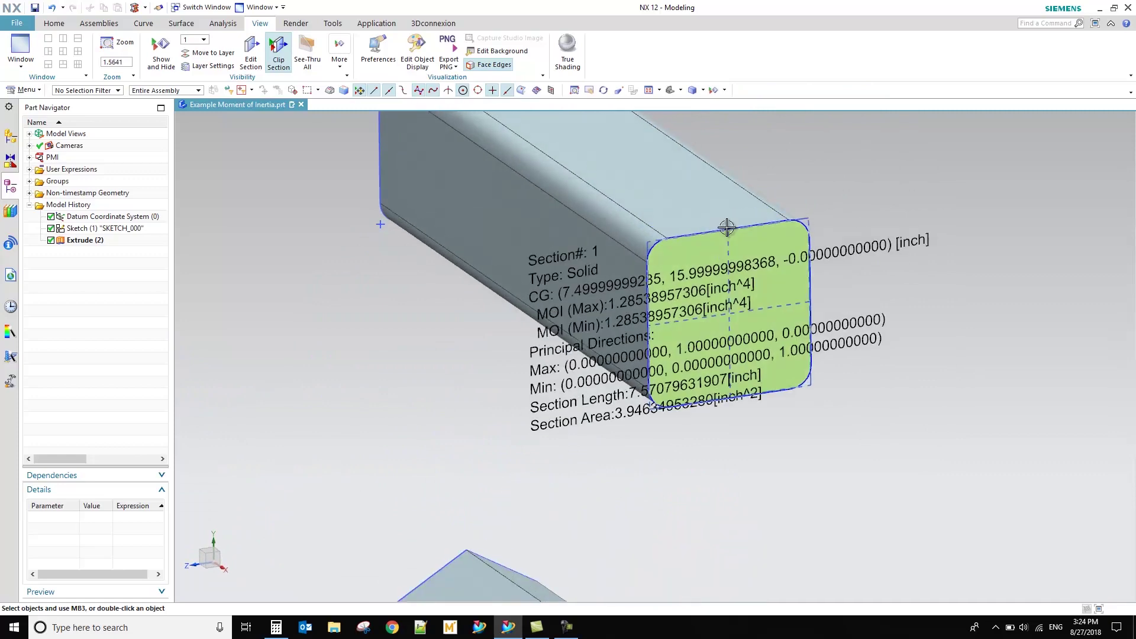
{"action": "mouse_move", "coordinate": [697, 274]}
{"action": "middle_mouse_down"}
{"action": "mouse_move", "coordinate": [639, 266]}
{"action": "mouse_move", "coordinate": [622, 288]}
{"action": "middle_mouse_up"}
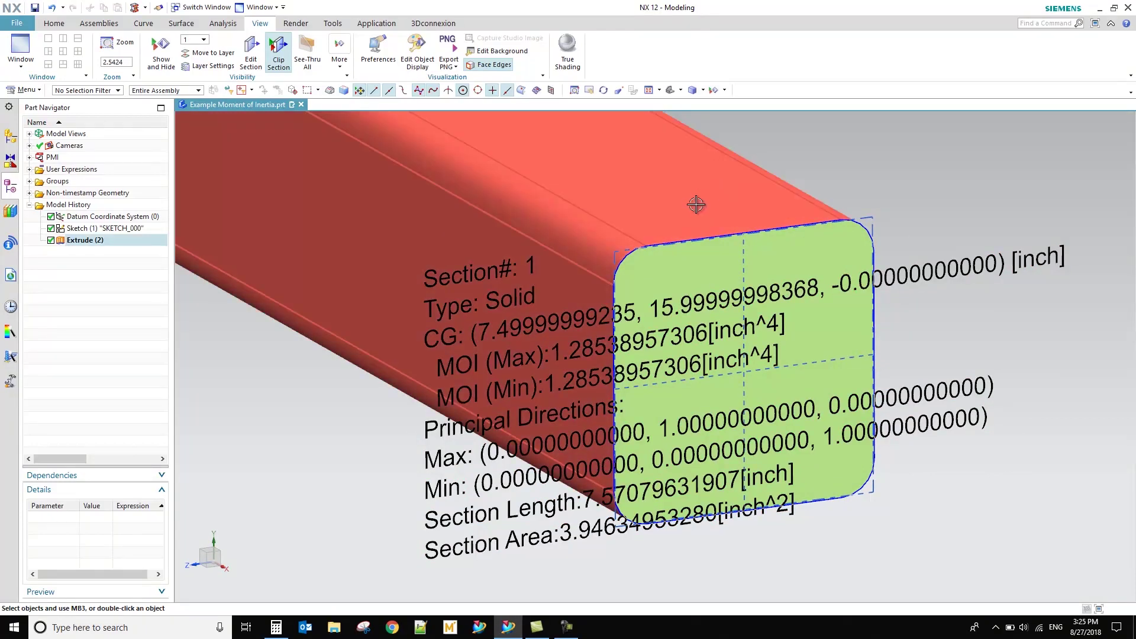
{"action": "scroll", "coordinate": [601, 351], "scroll_direction": "down", "scroll_amount": 3}
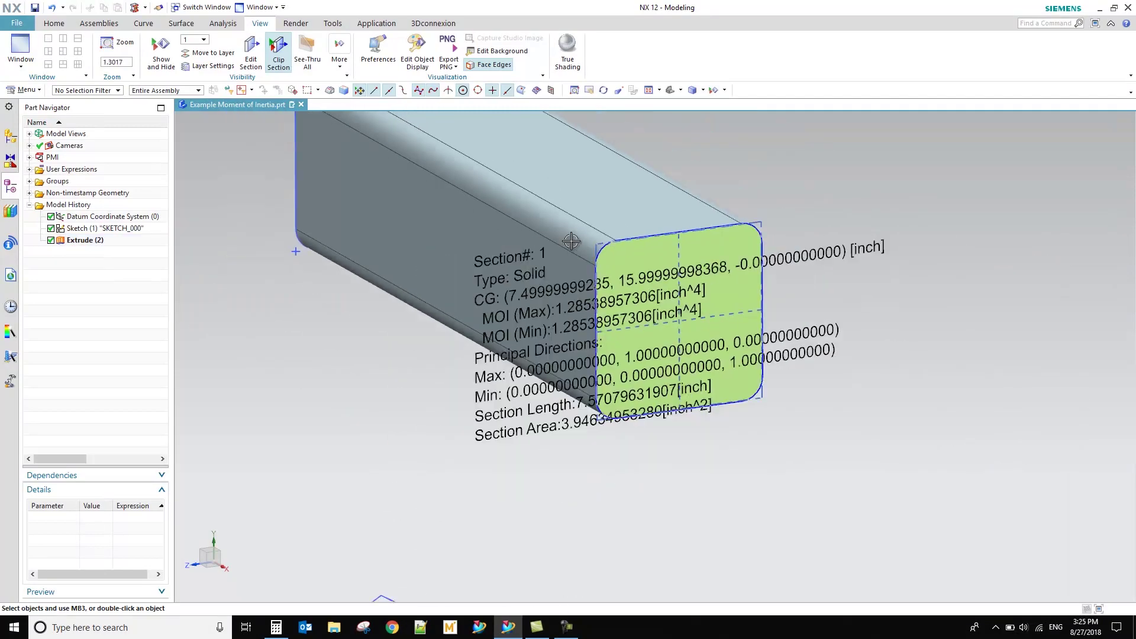
{"action": "scroll", "coordinate": [607, 319], "scroll_direction": "up", "scroll_amount": 5}
{"action": "scroll", "coordinate": [607, 319], "scroll_direction": "down", "scroll_amount": 2}
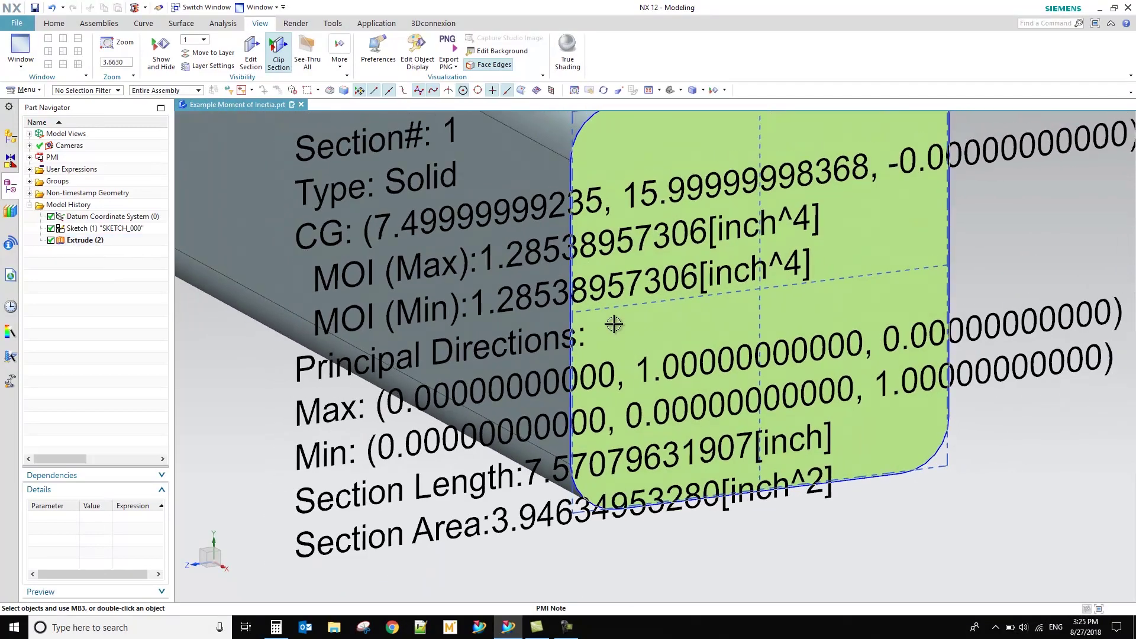
{"action": "scroll", "coordinate": [614, 323], "scroll_direction": "down", "scroll_amount": 1}
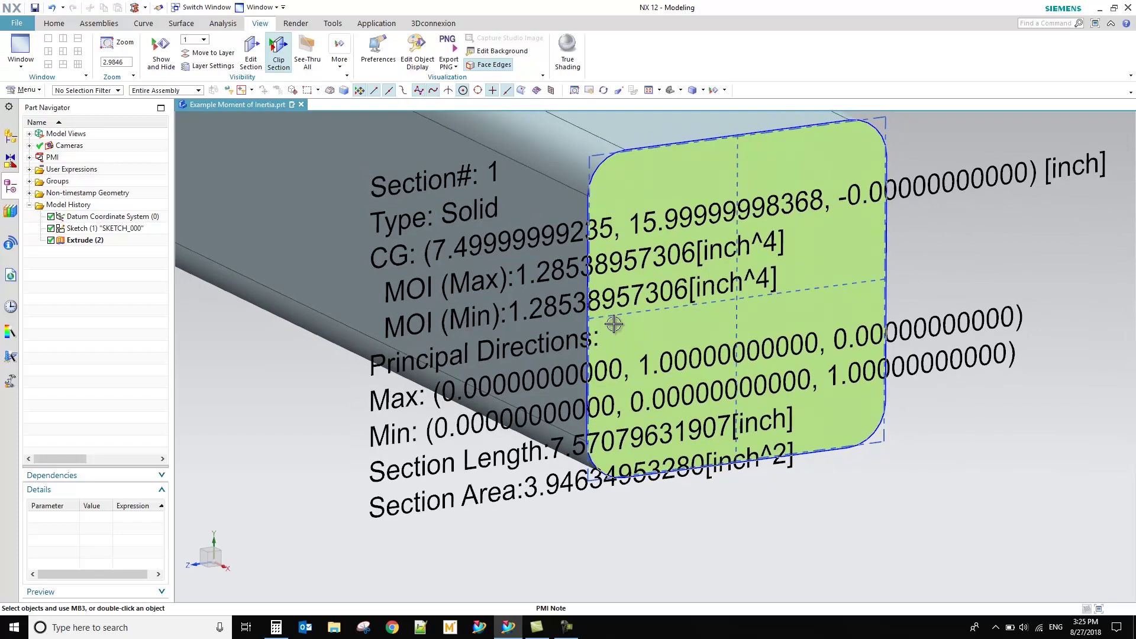
Step: Examine the inertia annotations on the hexagonal bar's section and on the cylinder's section
{"action": "mouse_move", "coordinate": [594, 284]}
{"action": "middle_mouse_down"}
{"action": "mouse_move", "coordinate": [879, 234]}
{"action": "mouse_move", "coordinate": [690, 371]}
{"action": "mouse_move", "coordinate": [690, 312]}
{"action": "middle_mouse_up"}
{"action": "scroll", "coordinate": [690, 371], "scroll_direction": "down", "scroll_amount": 5}
{"action": "scroll", "coordinate": [622, 287], "scroll_direction": "up", "scroll_amount": 2}
{"action": "scroll", "coordinate": [609, 283], "scroll_direction": "up", "scroll_amount": 3}
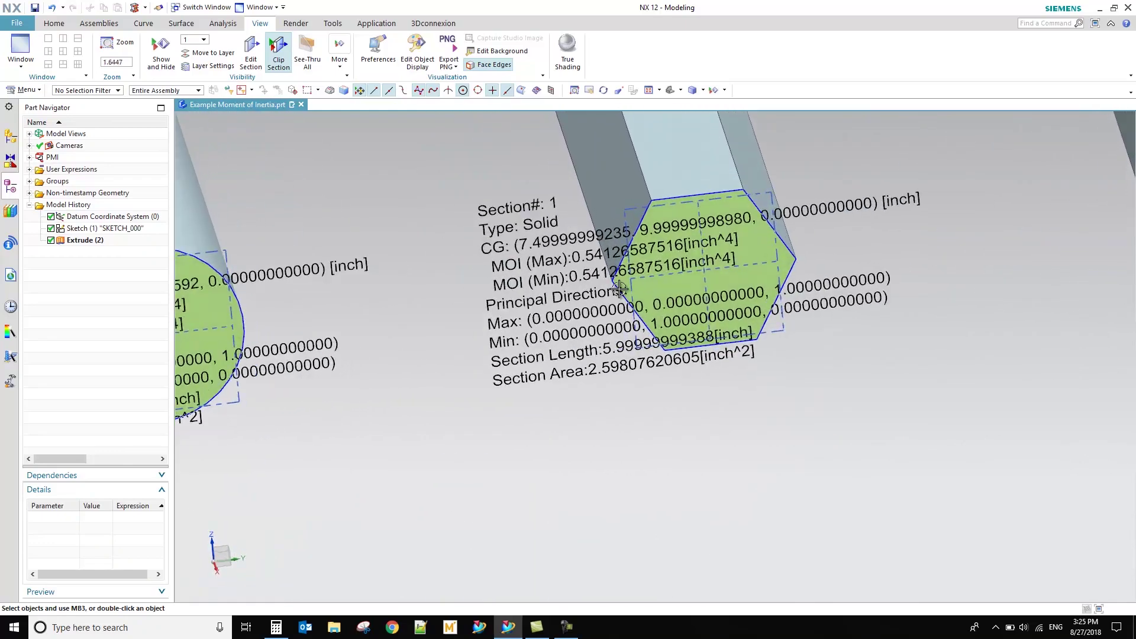
{"action": "scroll", "coordinate": [572, 292], "scroll_direction": "down", "scroll_amount": 3}
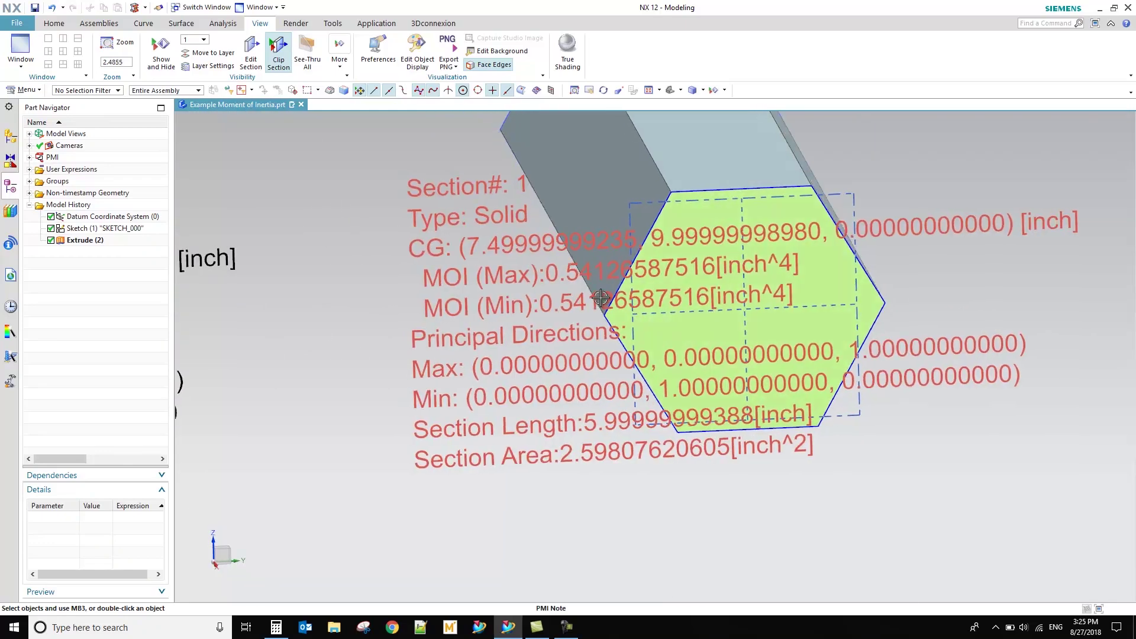
{"action": "scroll", "coordinate": [574, 342], "scroll_direction": "down", "scroll_amount": 2}
{"action": "scroll", "coordinate": [495, 371], "scroll_direction": "up", "scroll_amount": 2}
{"action": "scroll", "coordinate": [434, 400], "scroll_direction": "down", "scroll_amount": 3}
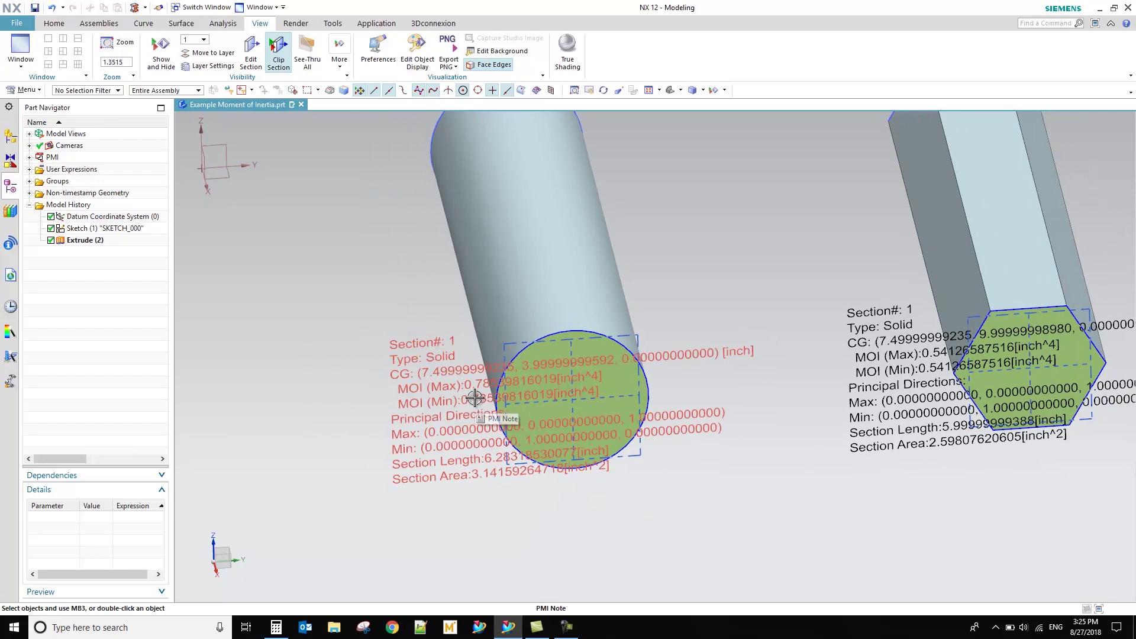
Step: View all three sectioned bars together in an angled 3D view to compare their inertia annotations
{"action": "scroll", "coordinate": [475, 397], "scroll_direction": "down", "scroll_amount": 5}
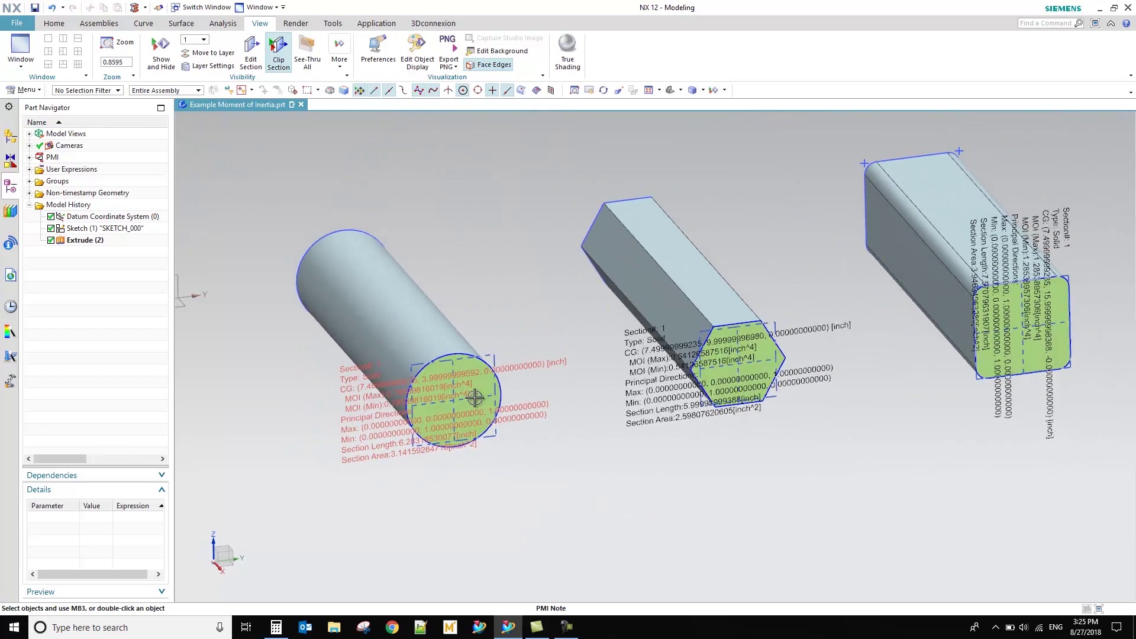
{"action": "scroll", "coordinate": [475, 397], "scroll_direction": "down", "scroll_amount": 2}
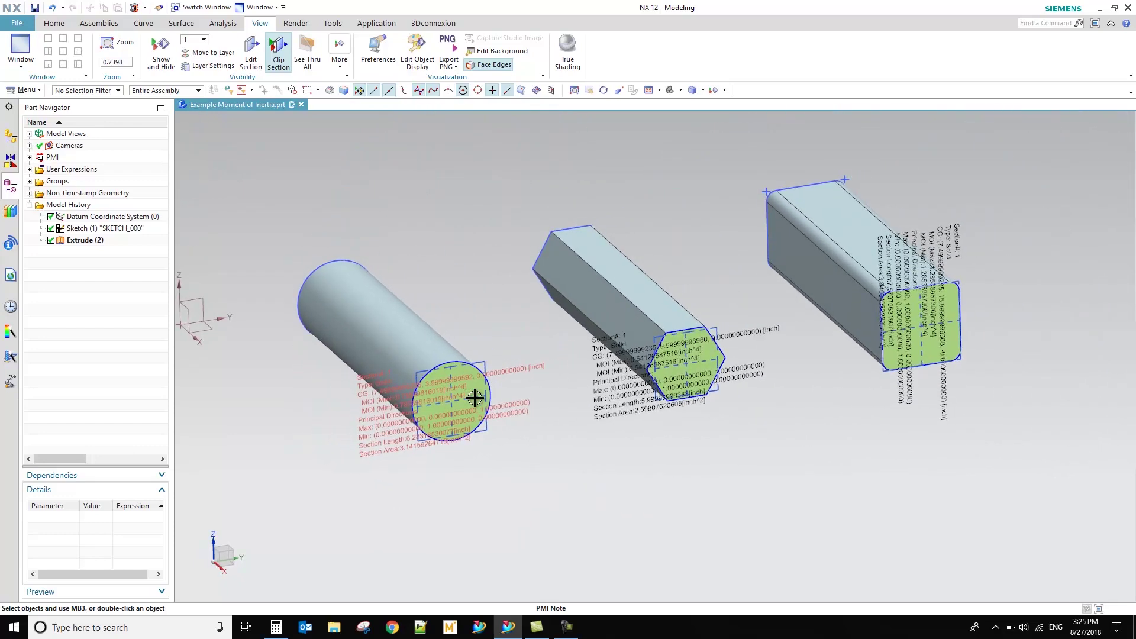
{"action": "left_click", "coordinate": [672, 91]}
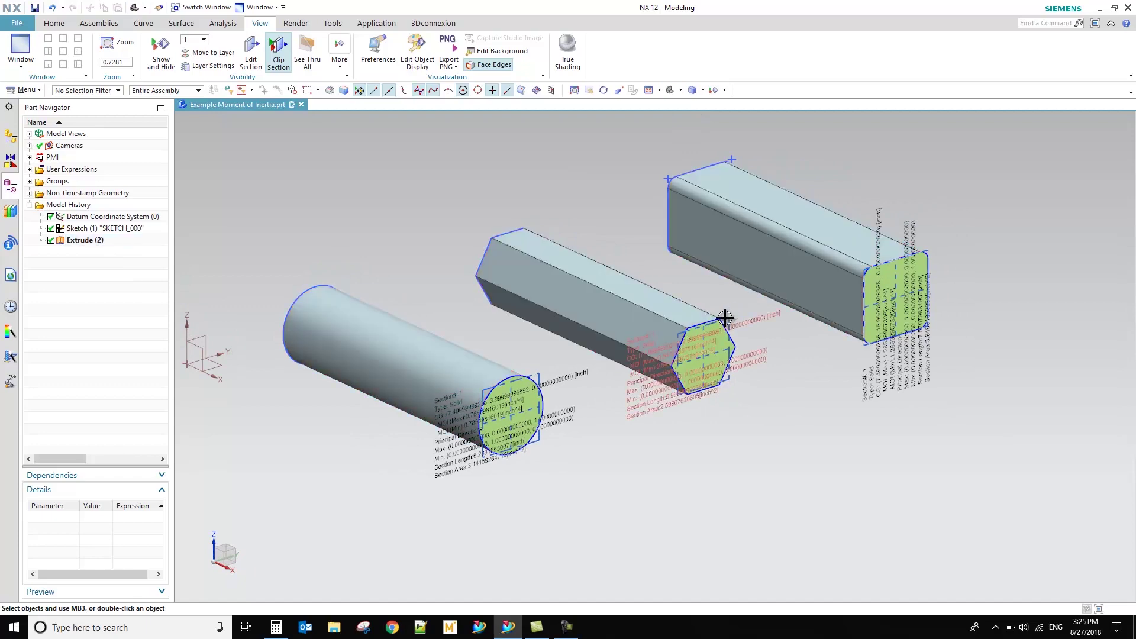
{"action": "scroll", "coordinate": [645, 361], "scroll_direction": "up", "scroll_amount": 5}
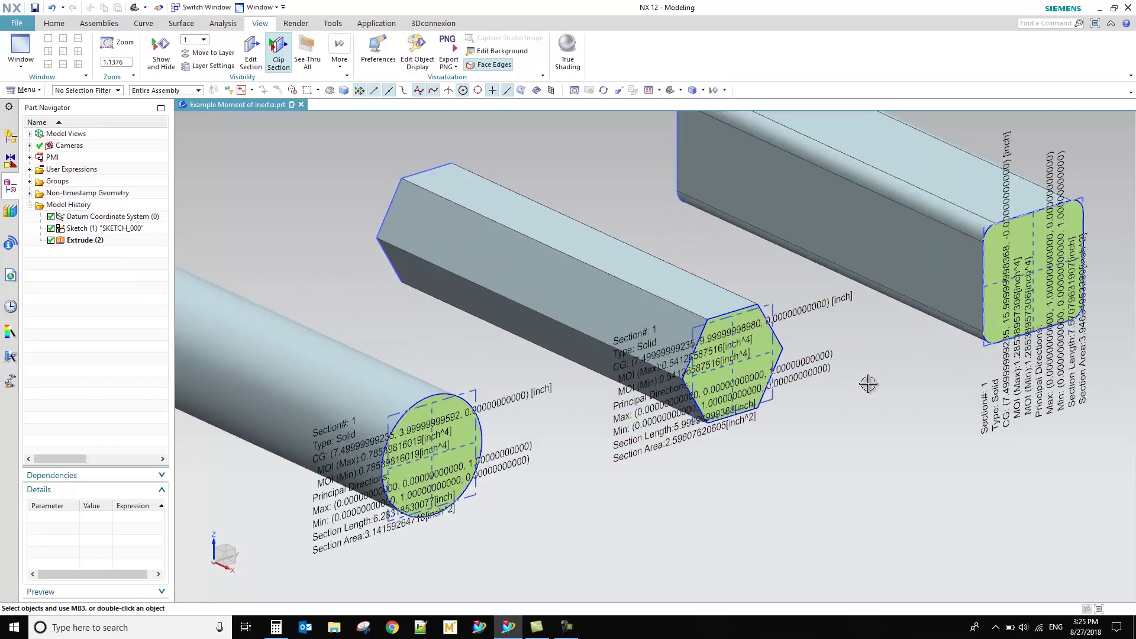
{"action": "scroll", "coordinate": [869, 384], "scroll_direction": "down", "scroll_amount": 1}
{"action": "scroll", "coordinate": [744, 321], "scroll_direction": "down", "scroll_amount": 1}
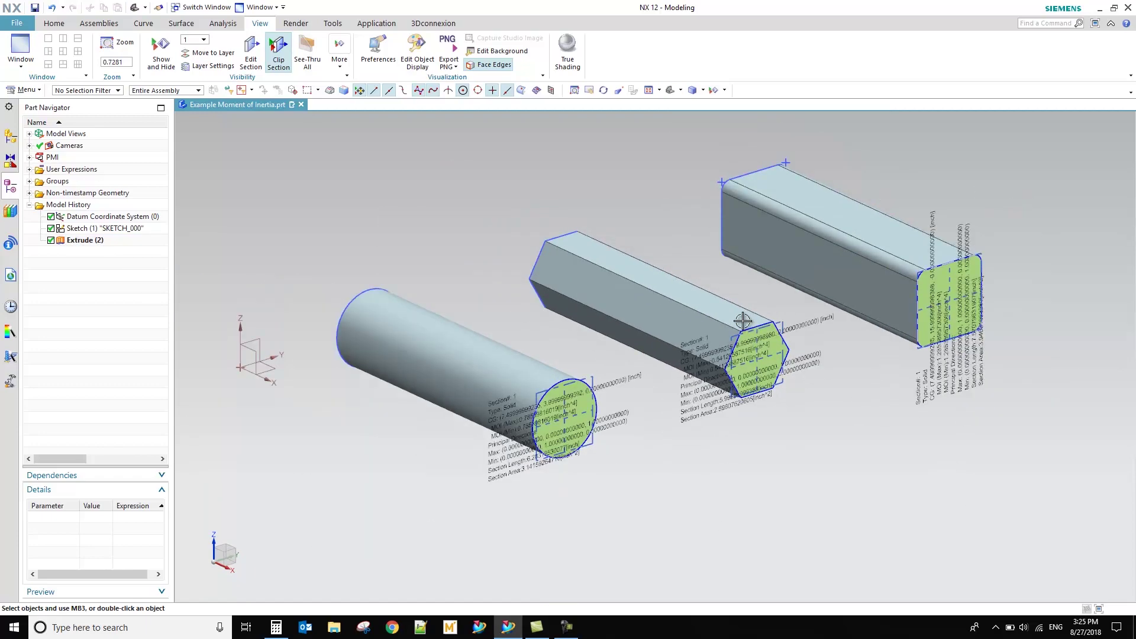
{"action": "scroll", "coordinate": [761, 224], "scroll_direction": "up", "scroll_amount": 1}
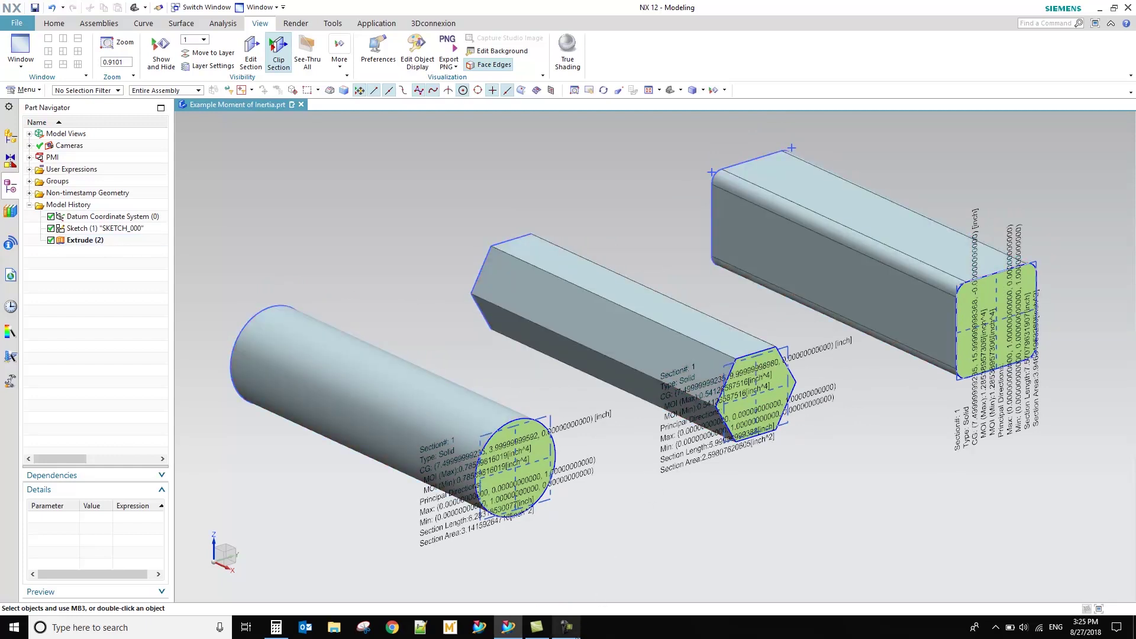
{"action": "mouse_move", "coordinate": [578, 638]}
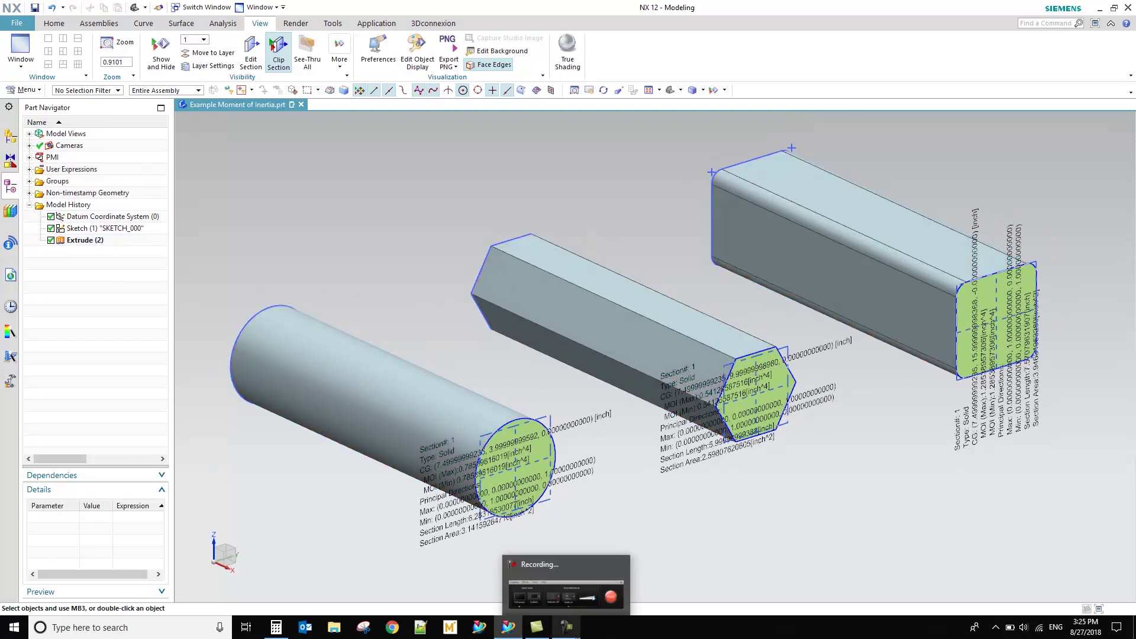
{"action": "left_click", "coordinate": [577, 629]}
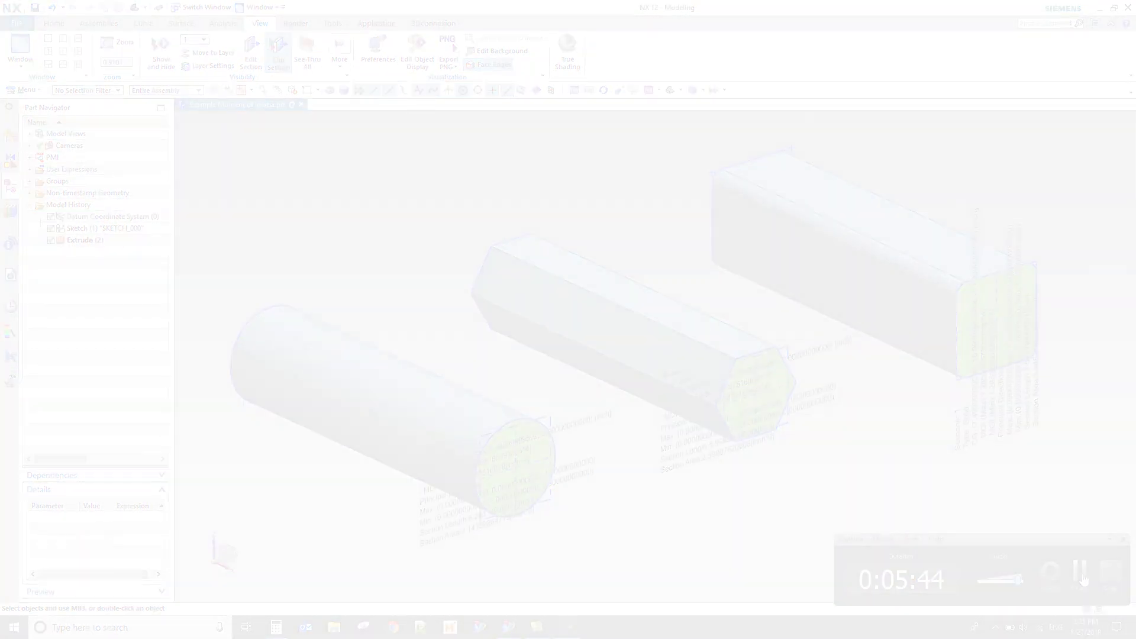